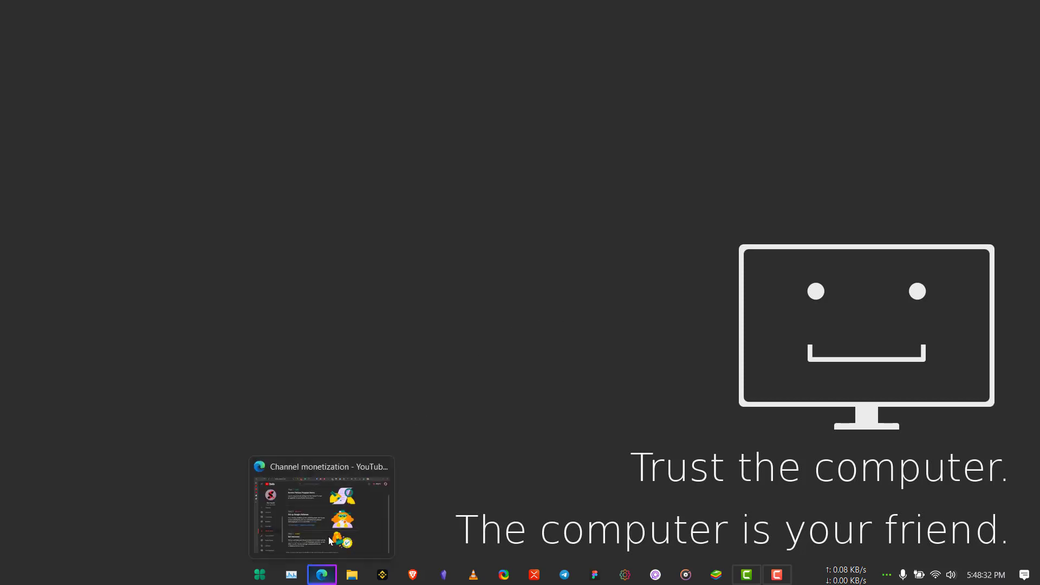
# Bring Edge forward and switch to the Google Payments tab showing the profile closure error
pyautogui.click(330, 517)
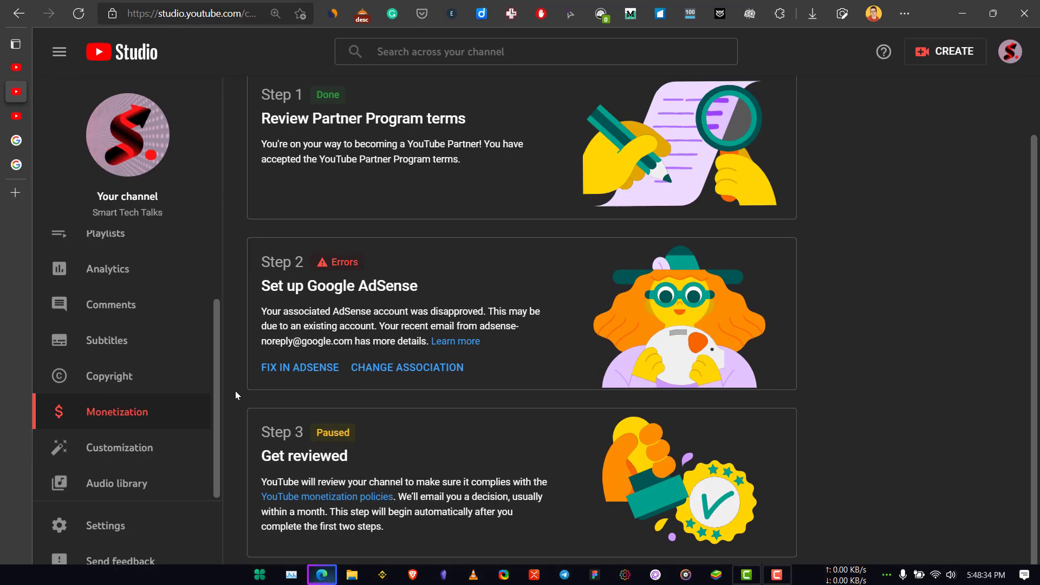
pyautogui.click(17, 165)
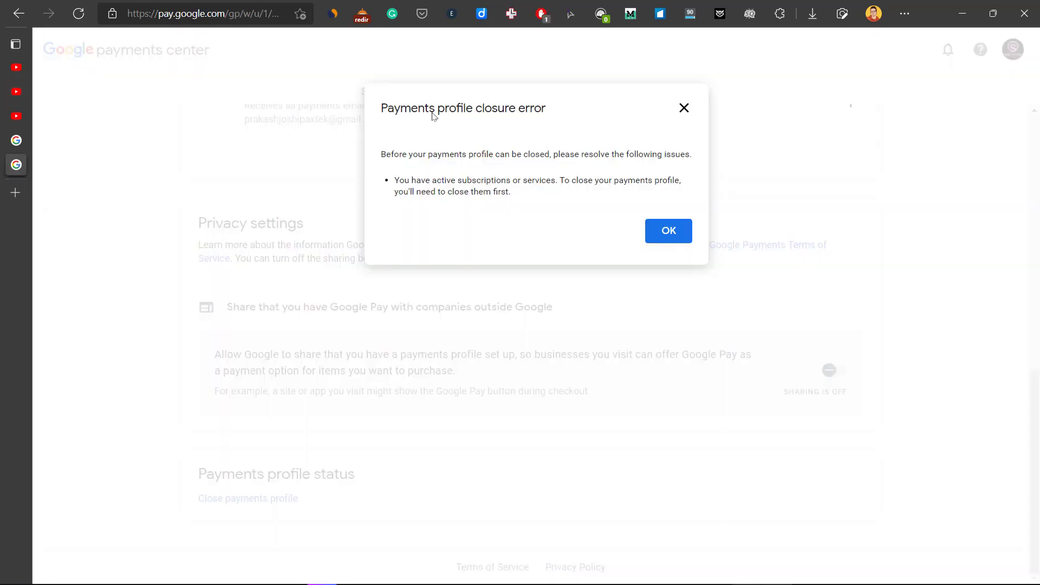
pyautogui.moveTo(388, 110); pyautogui.dragTo(538, 112)
pyautogui.click(488, 160)
# In a new tab, search 'my google account' and open the myaccount.google.com result
pyautogui.click(15, 193)
pyautogui.write('my goo')
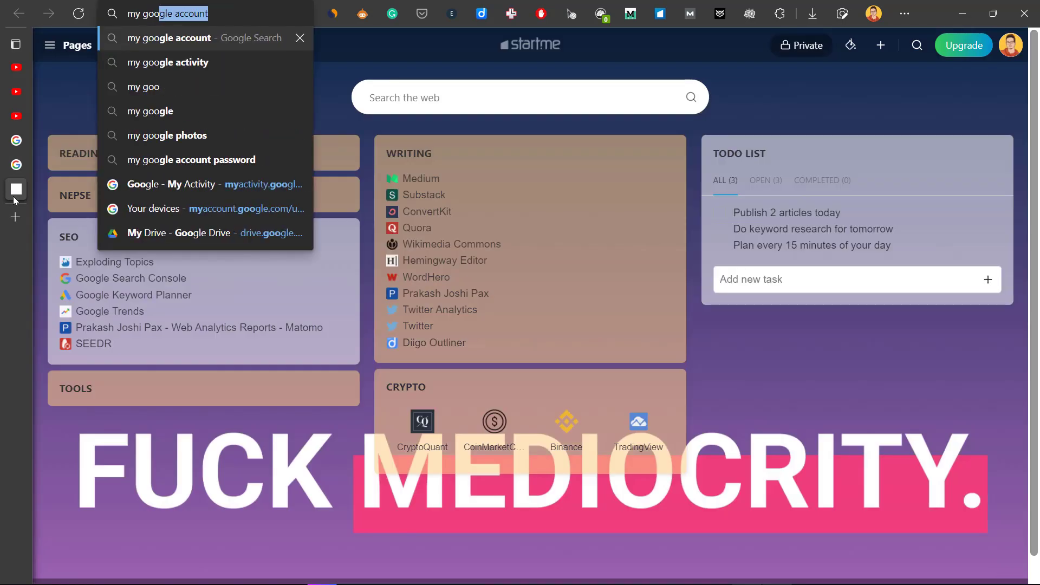
pyautogui.press('Return')
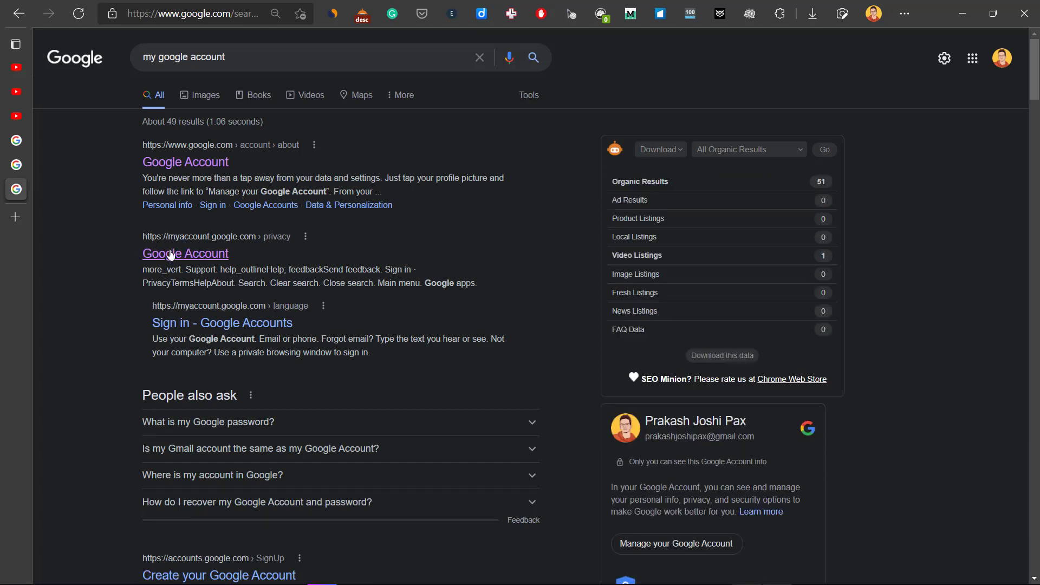
pyautogui.click(176, 254)
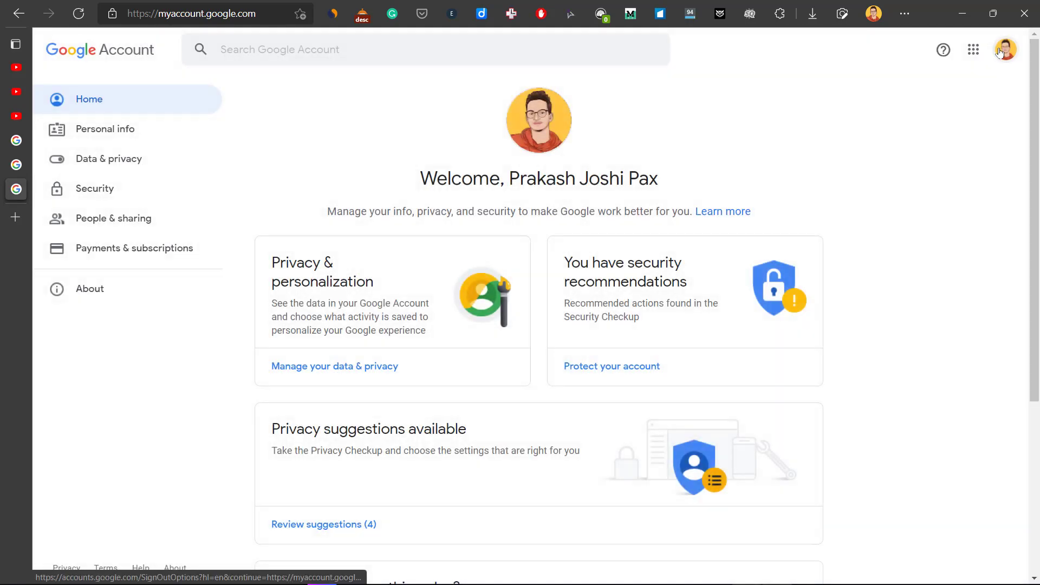
# Switch to the channel's Google account and open Manage payment methods under Payments & subscriptions
pyautogui.click(1005, 50)
pyautogui.click(907, 246)
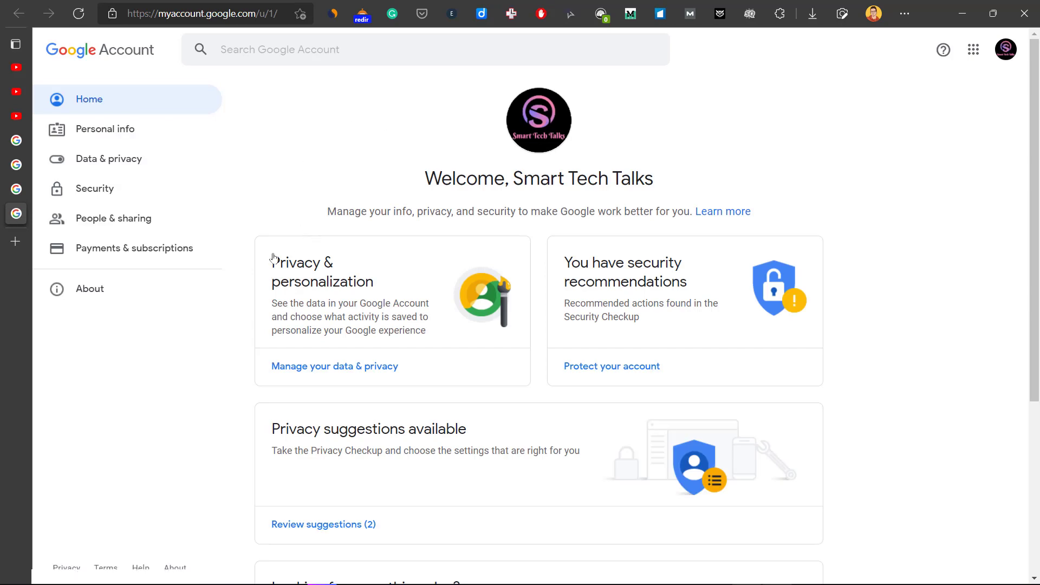
pyautogui.scroll(-5, 271, 271)
pyautogui.click(150, 247)
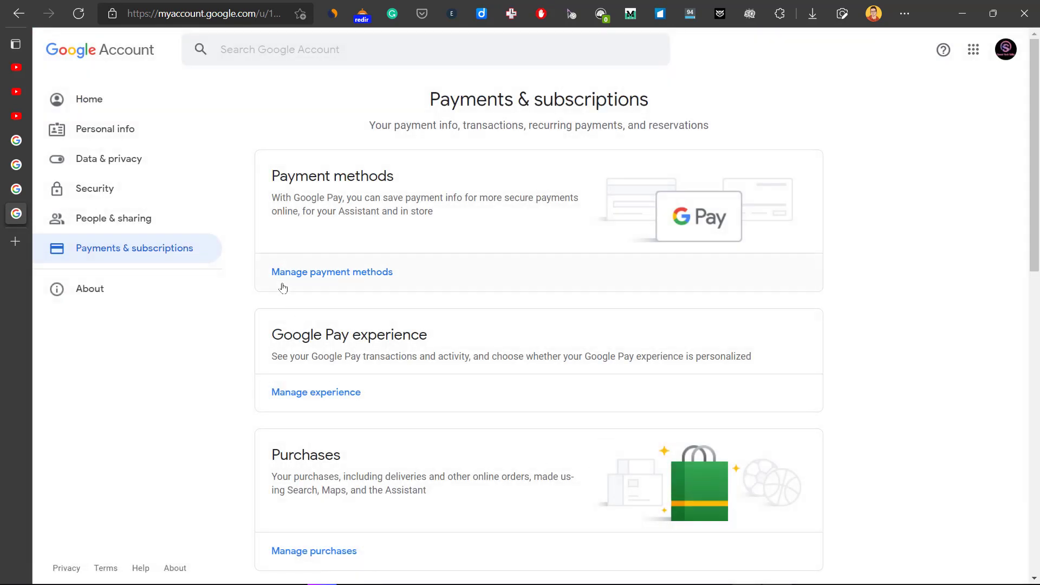
pyautogui.click(310, 274)
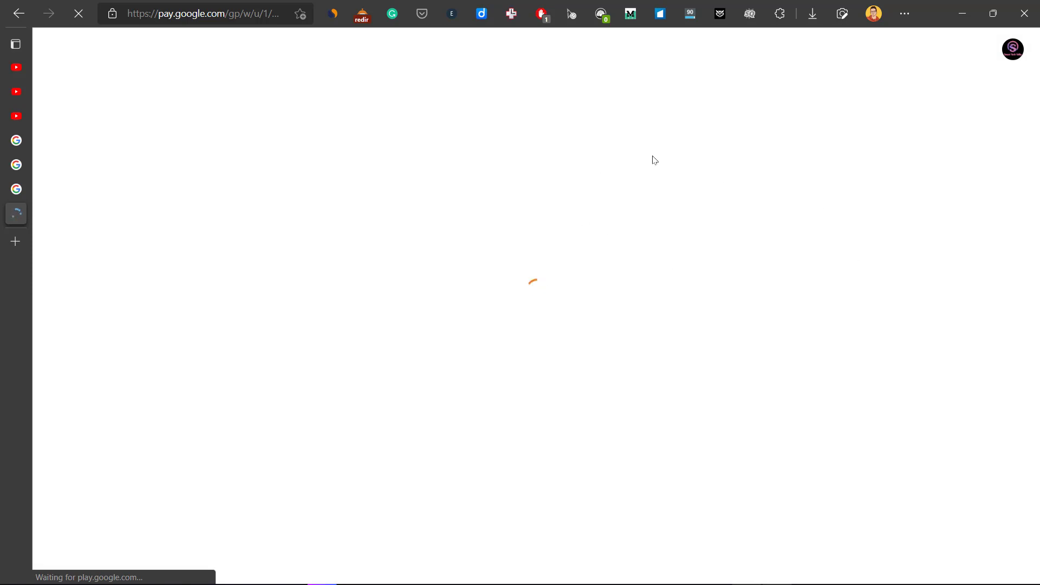
# Try closing the payments profile from Payments profile status, verifying with the account password
pyautogui.scroll(-9, 647, 186)
pyautogui.scroll(-1, 407, 226)
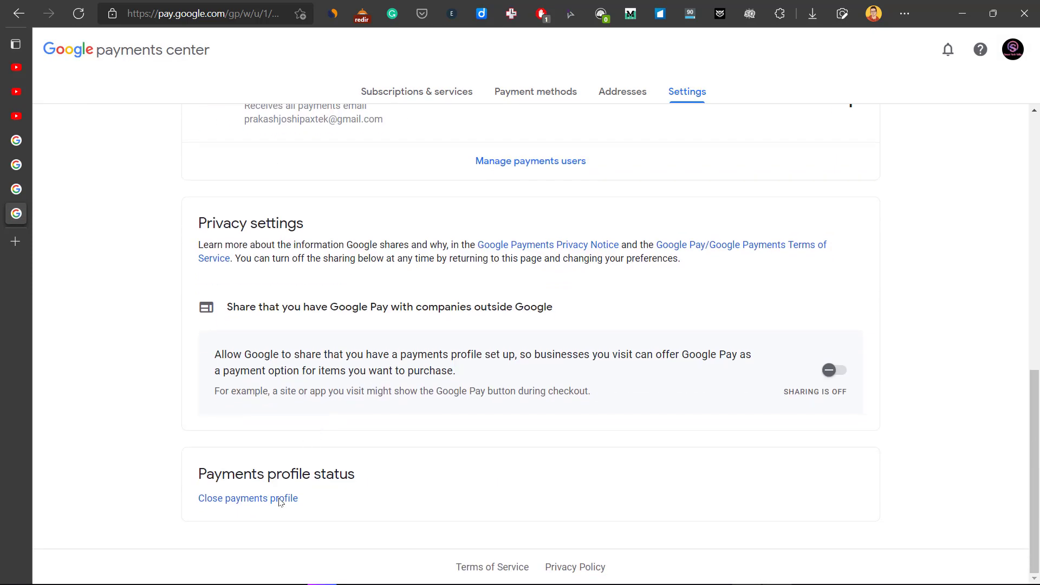
pyautogui.click(267, 498)
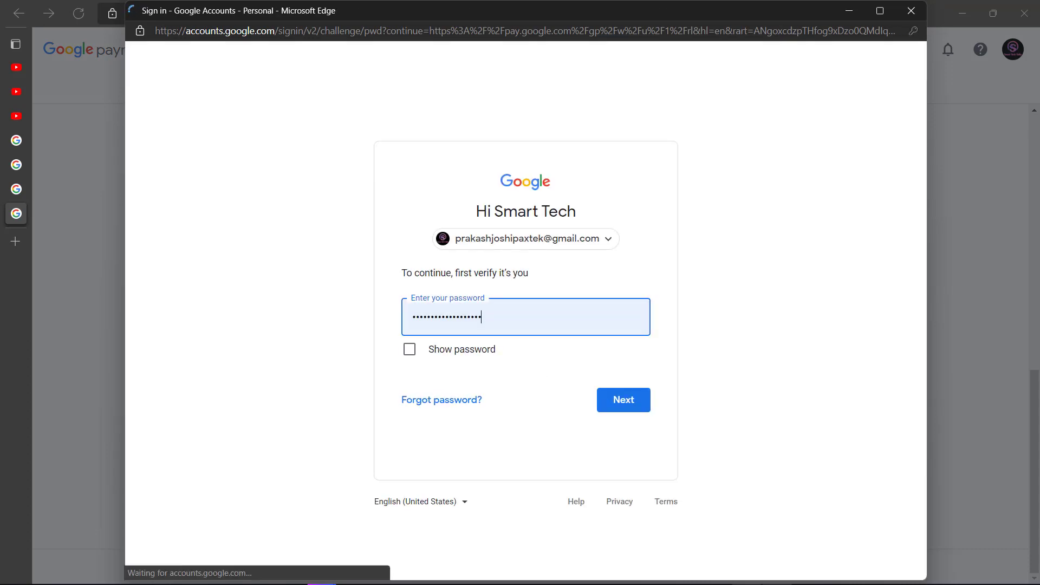
pyautogui.click(632, 399)
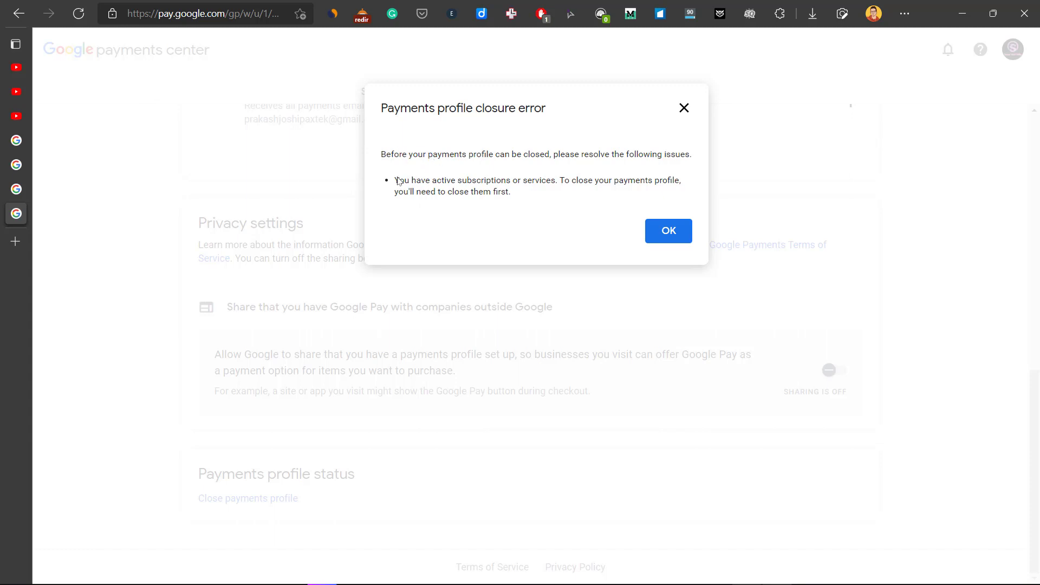
# Read the active-subscriptions explanation in the closure error and dismiss it with OK
pyautogui.moveTo(398, 181); pyautogui.dragTo(505, 193)
pyautogui.click(450, 215)
pyautogui.moveTo(586, 186); pyautogui.dragTo(652, 194)
pyautogui.click(520, 204)
pyautogui.click(669, 231)
# Open Subscriptions & services to see the AdSense service paid monthly above $100.00
pyautogui.scroll(10, 782, 279)
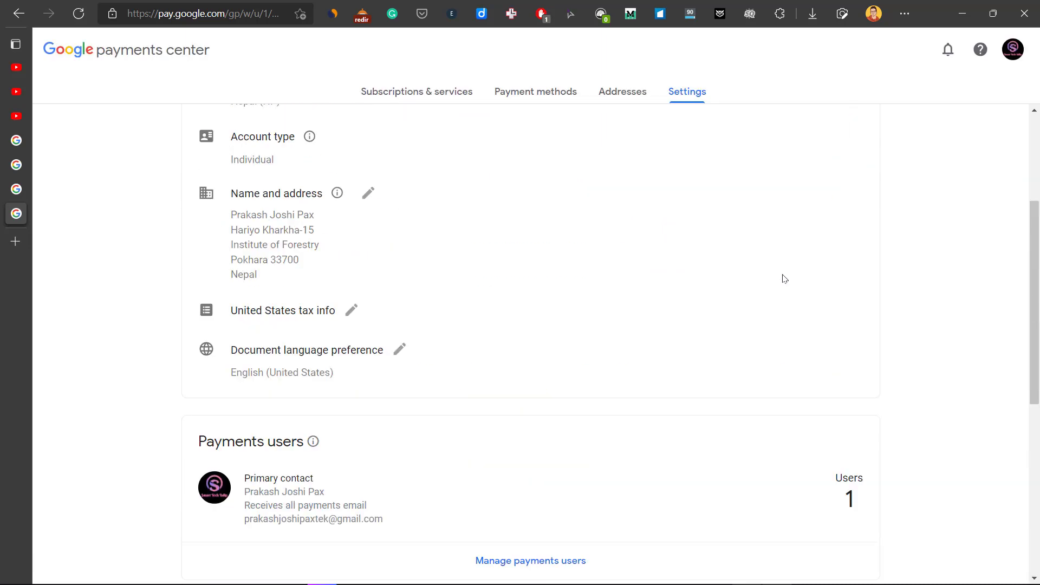
pyautogui.click(427, 100)
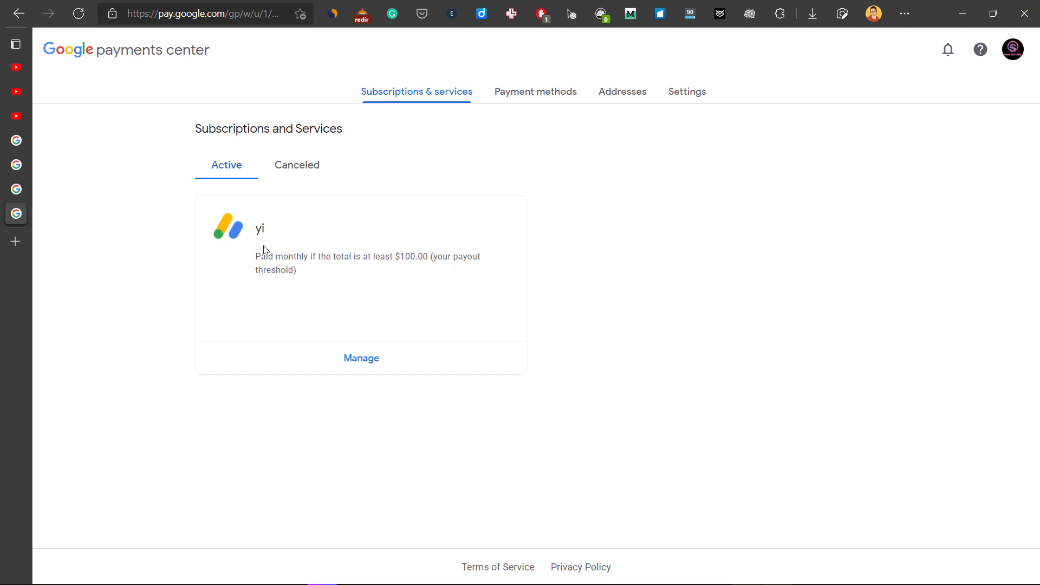
# Search 'google adsense' in a new tab, open the AdSense site and sign in
pyautogui.hotkey('ctrl', 't')
pyautogui.write('goolge')
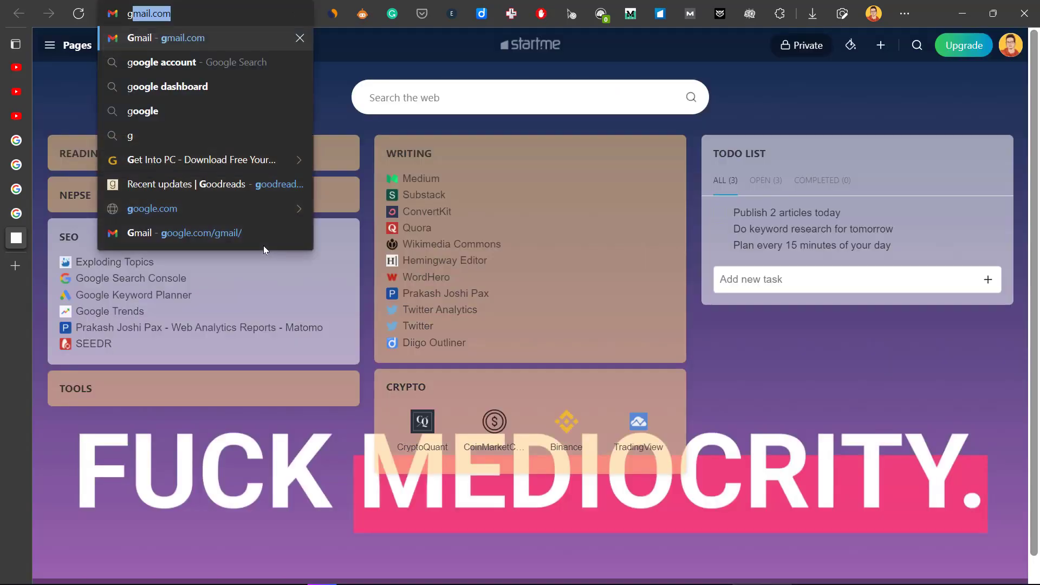
pyautogui.press('BackSpace')
pyautogui.press('BackSpace')
pyautogui.press('BackSpace')
pyautogui.press('BackSpace')
pyautogui.press('BackSpace')
pyautogui.press('BackSpace')
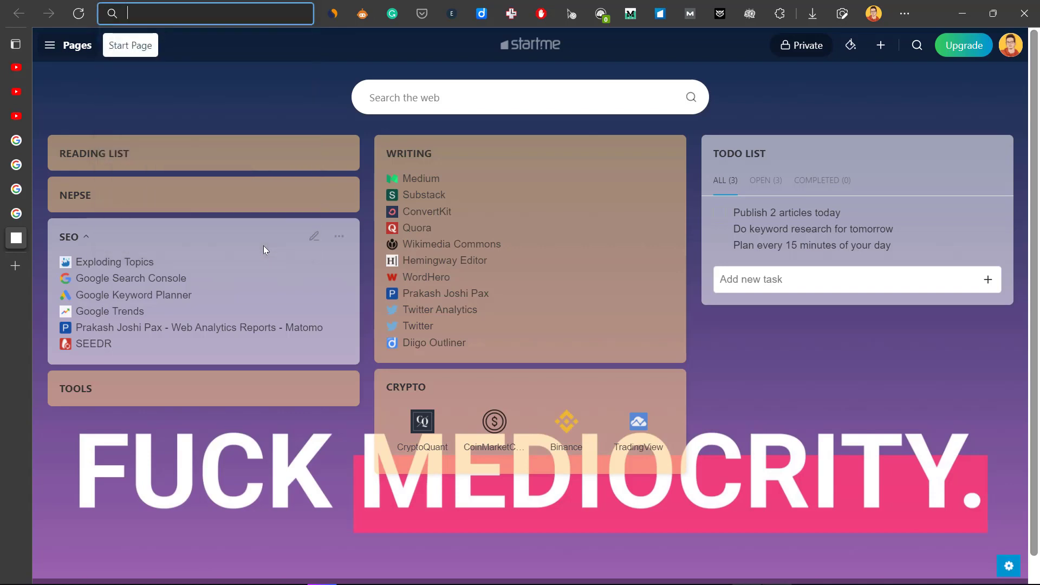
pyautogui.write('google adsense')
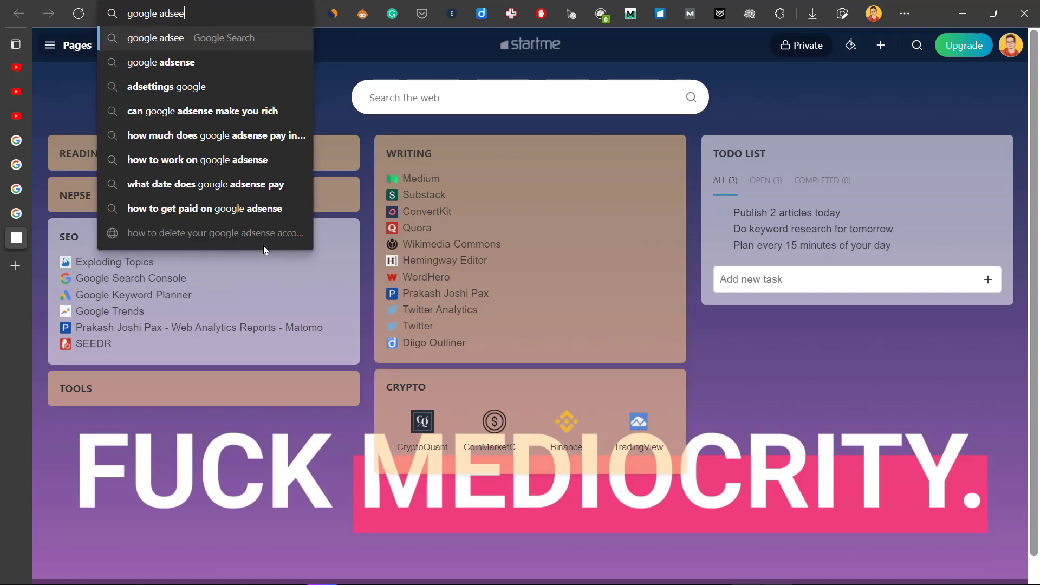
pyautogui.press('Return')
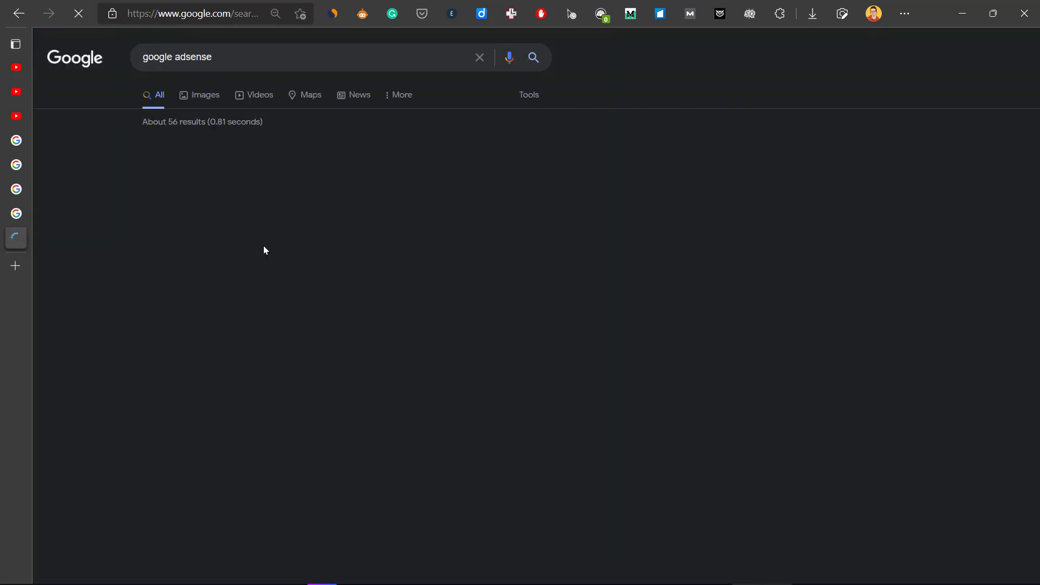
pyautogui.click(255, 208)
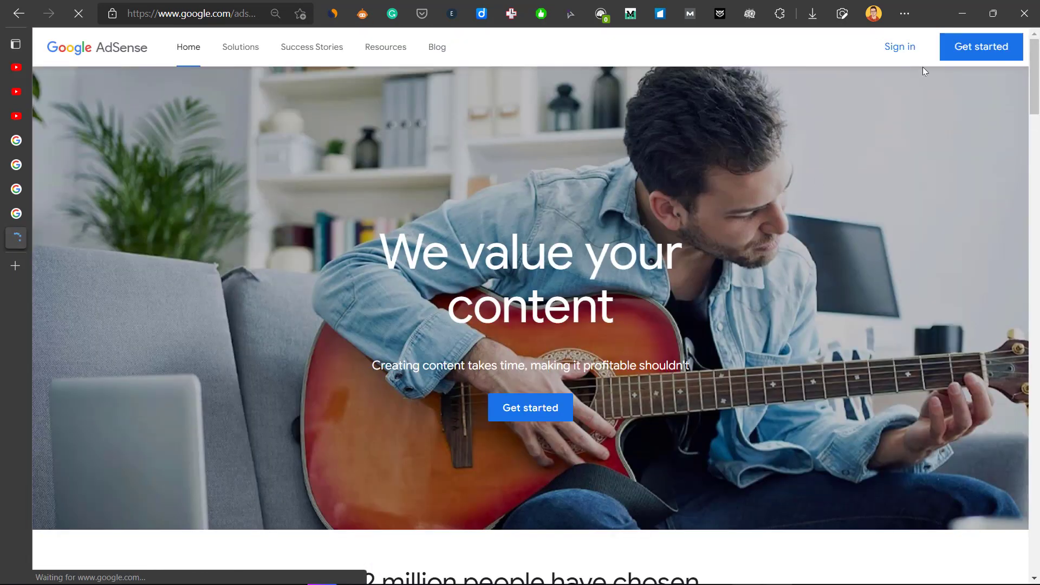
pyautogui.click(889, 48)
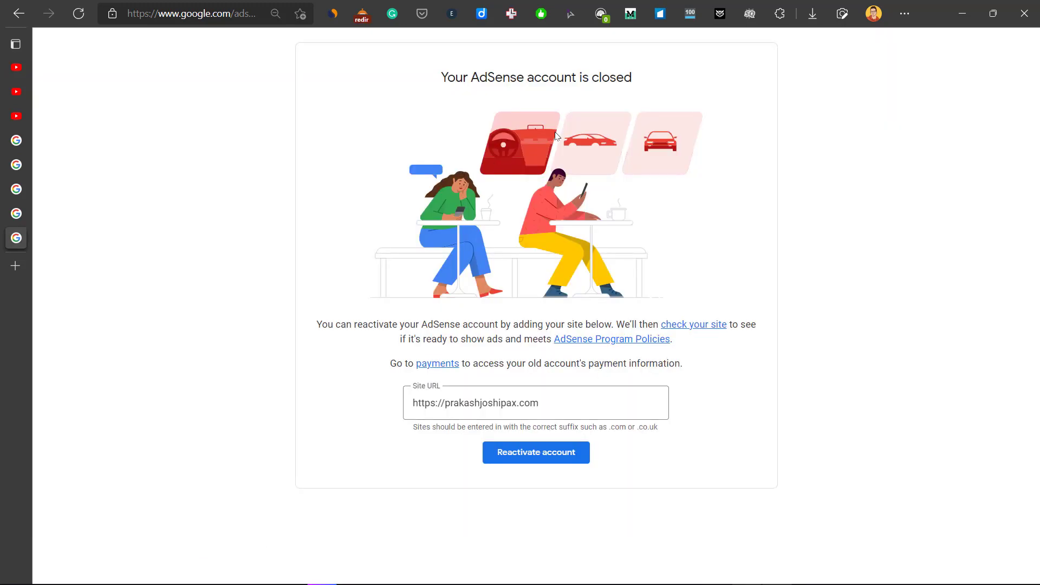
# Reactivate the closed AdSense account and bring up the account switcher
pyautogui.click(528, 458)
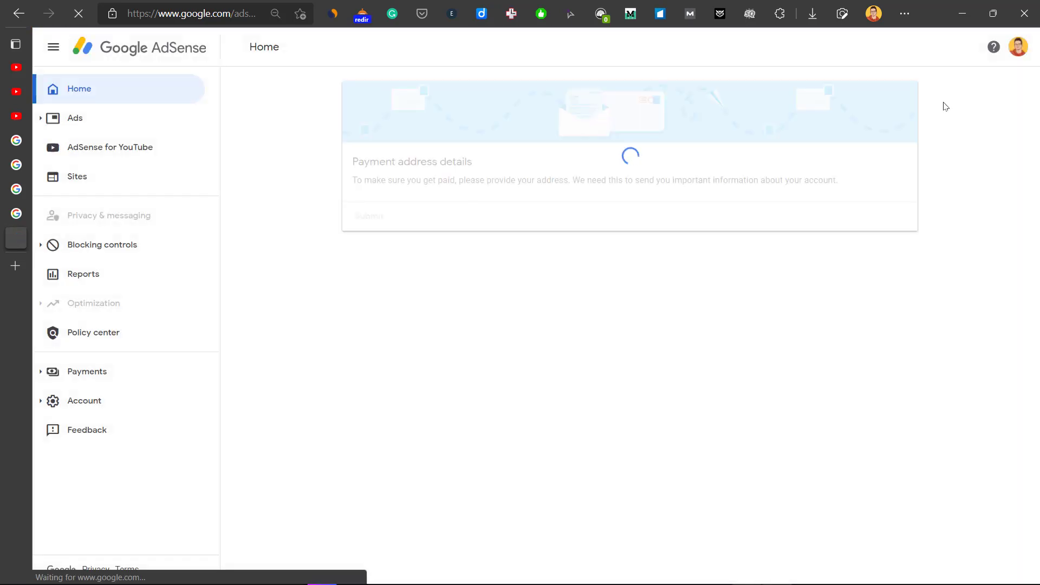
pyautogui.click(1018, 47)
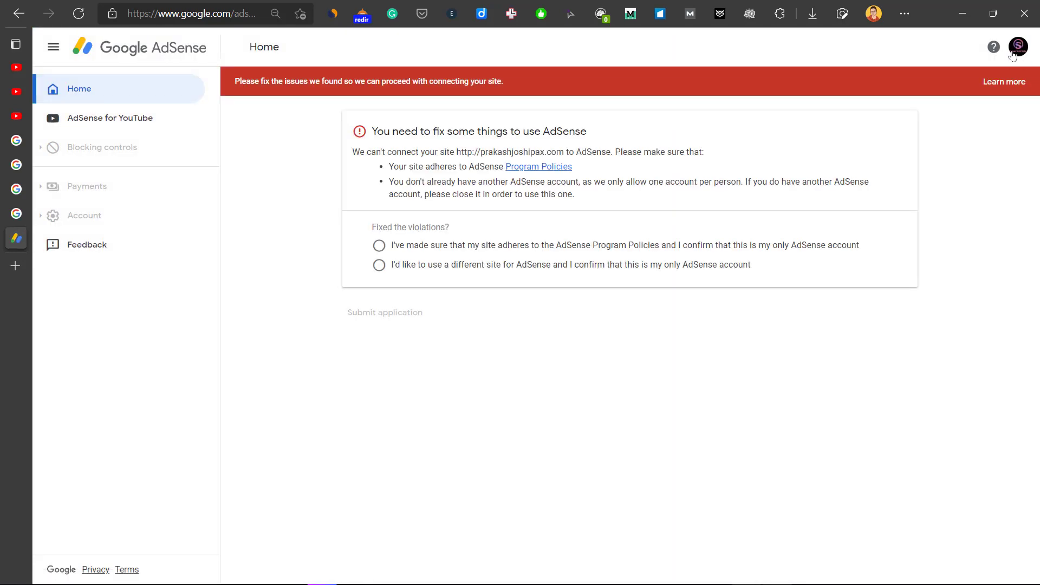
# Confirm the site adheres to the AdSense Program Policies and submit the application
pyautogui.click(1016, 51)
pyautogui.click(1019, 50)
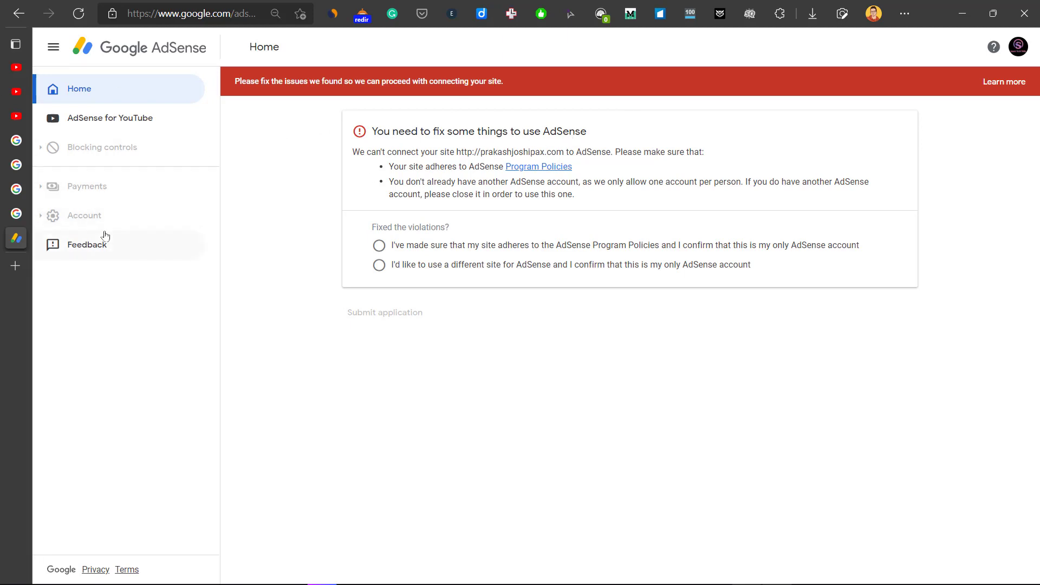
pyautogui.click(378, 246)
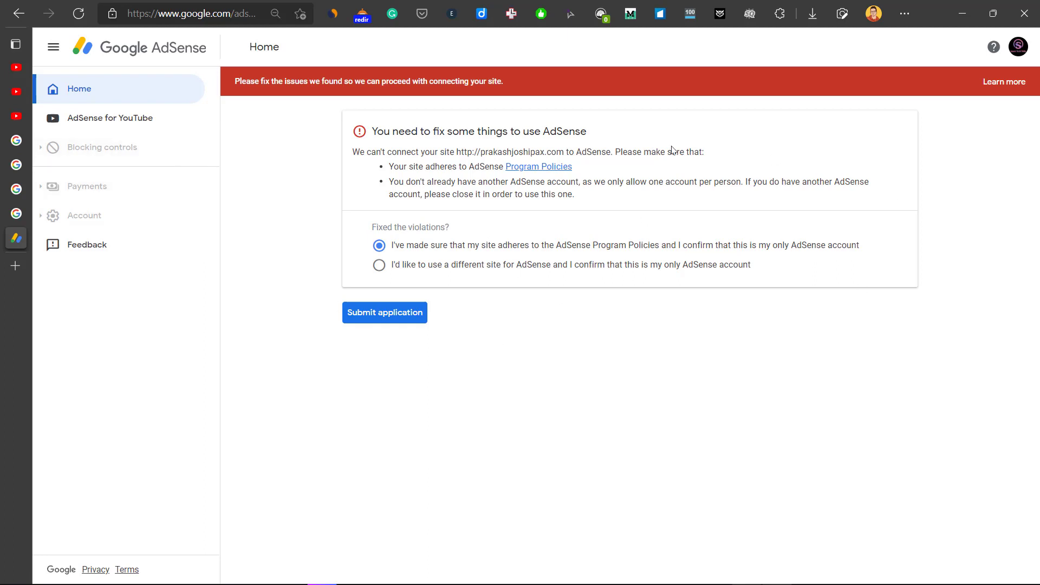
pyautogui.click(372, 312)
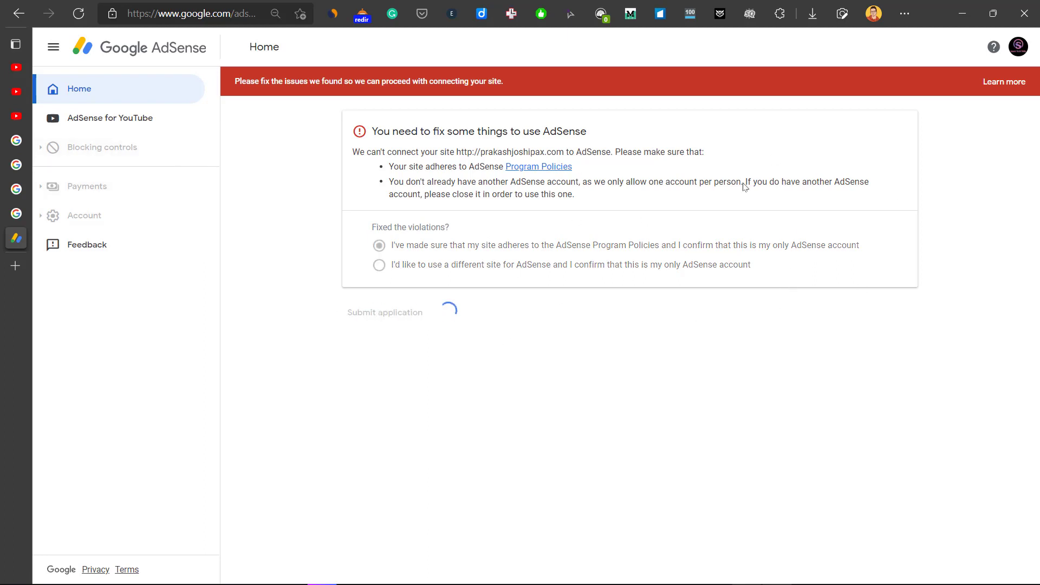
# Tick the pasted-code box, click Done, and continue without the code check
pyautogui.click(362, 490)
pyautogui.click(367, 529)
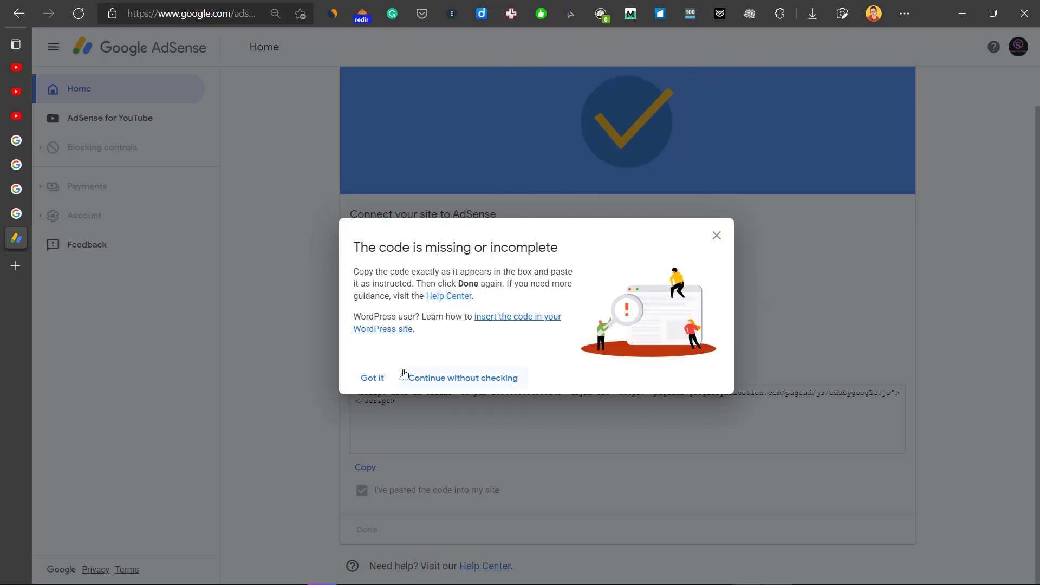
pyautogui.click(482, 383)
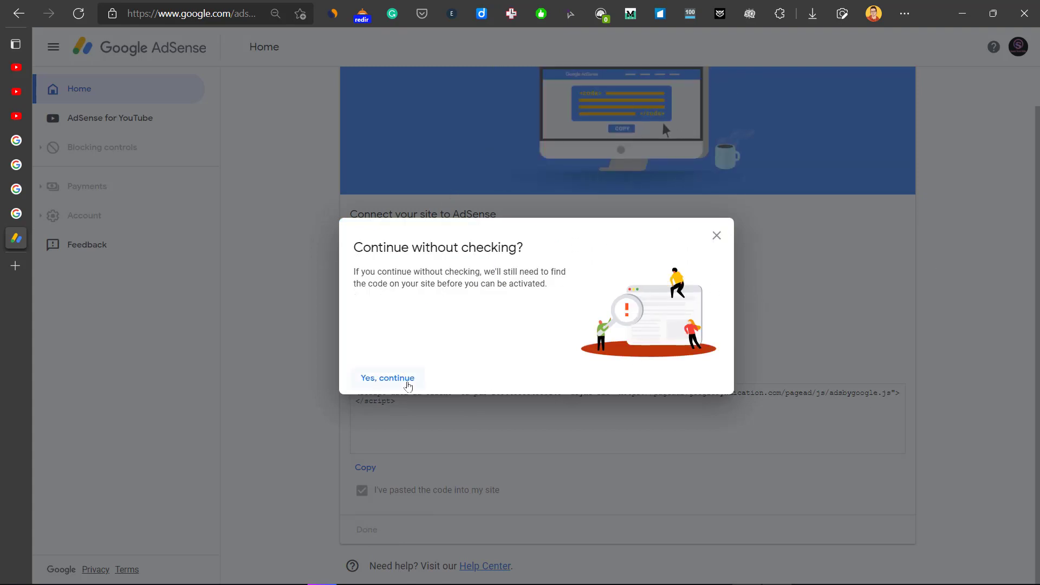
pyautogui.click(378, 384)
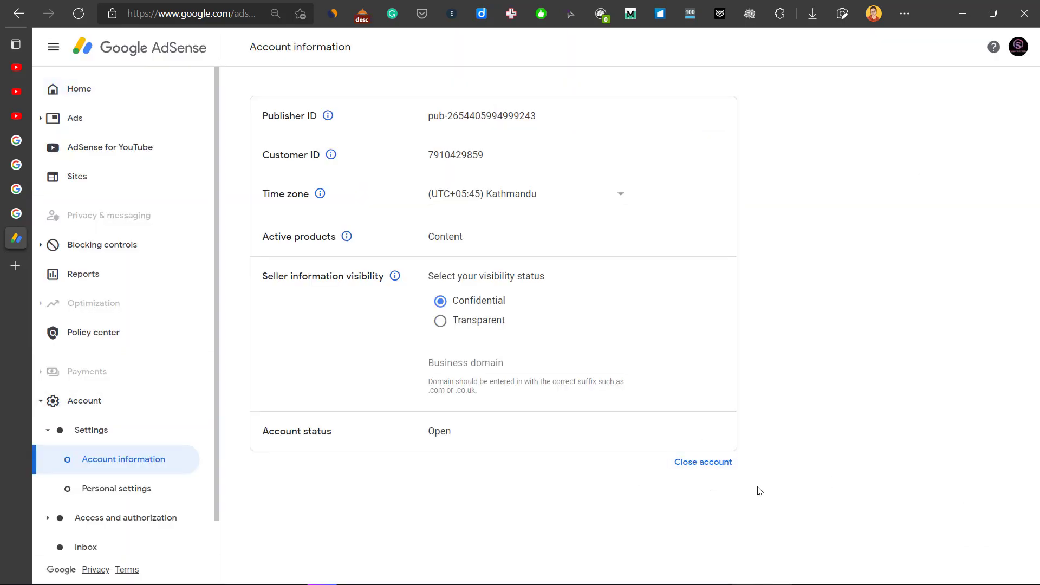
# Review the AdSense for YouTube page and the site's AdSense code on Home
pyautogui.click(146, 150)
pyautogui.click(96, 90)
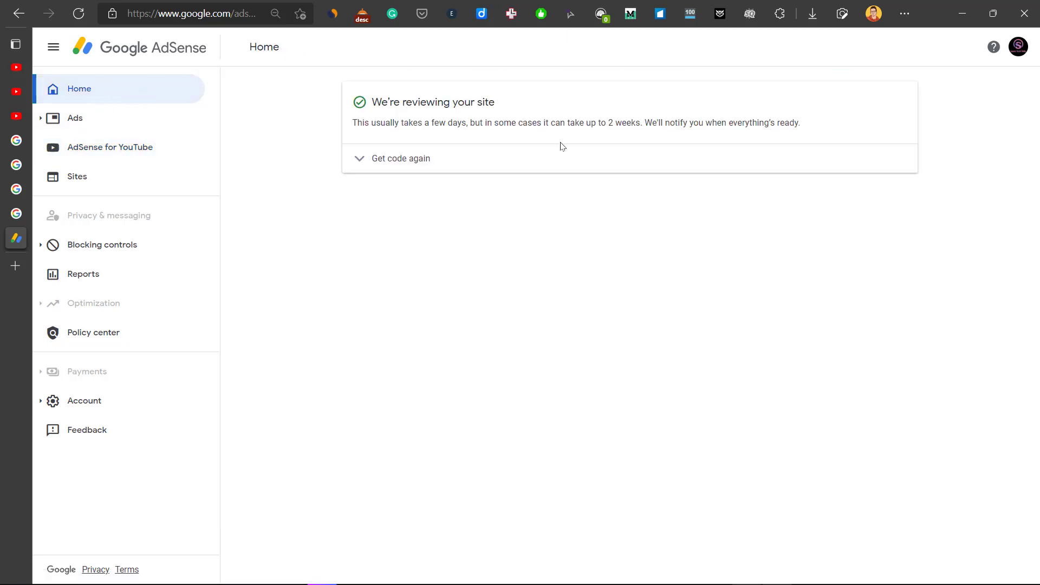
pyautogui.click(357, 161)
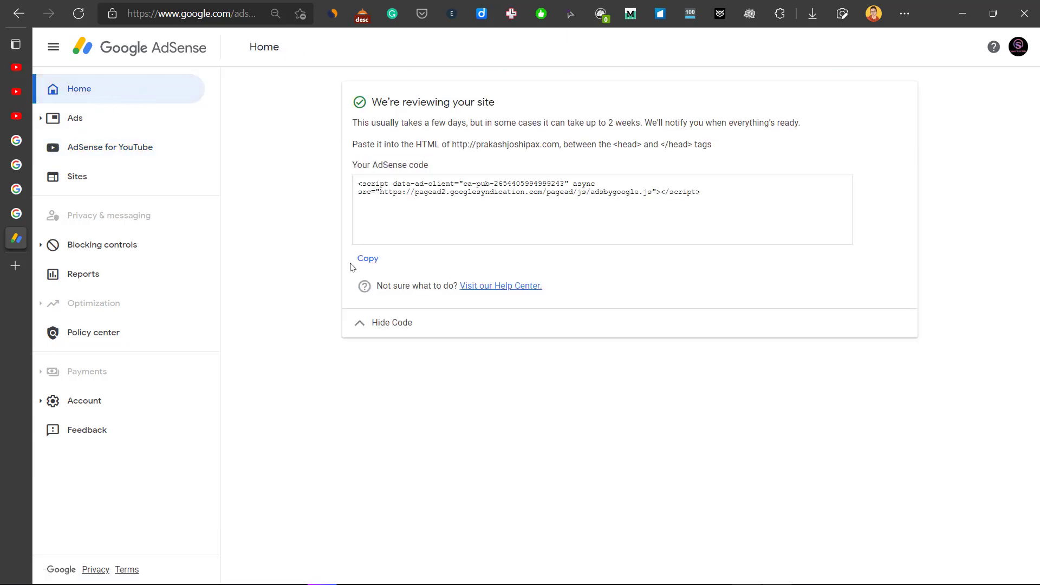
pyautogui.click(358, 324)
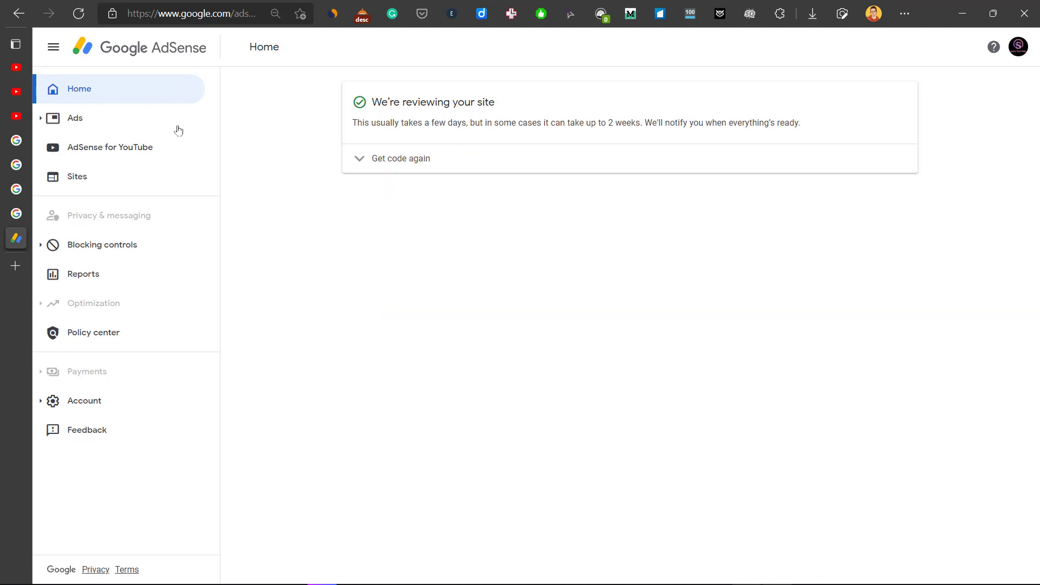
# Choose Close account under Account information and scroll through the closure warnings
pyautogui.click(155, 157)
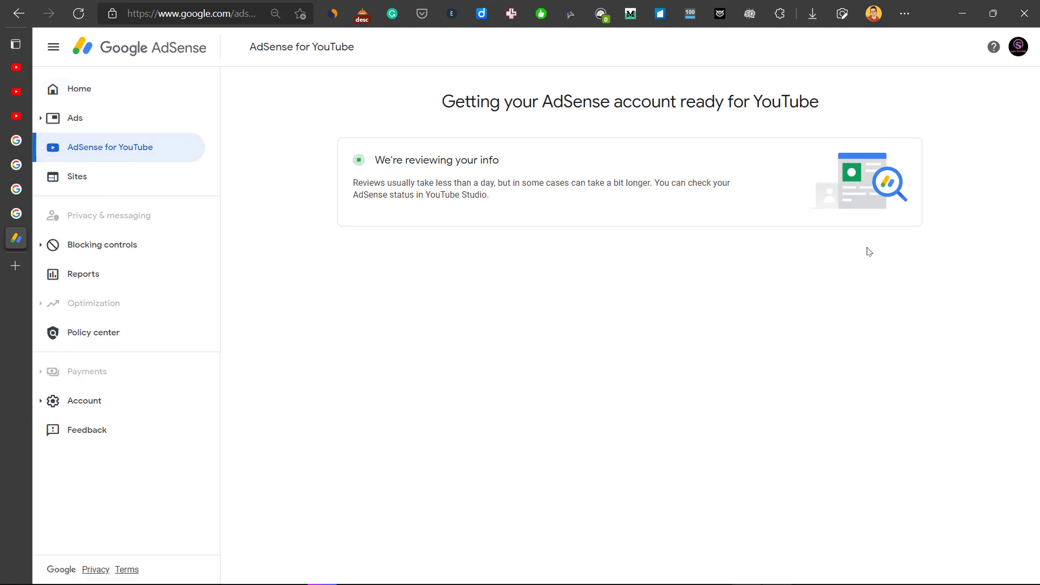
pyautogui.click(84, 407)
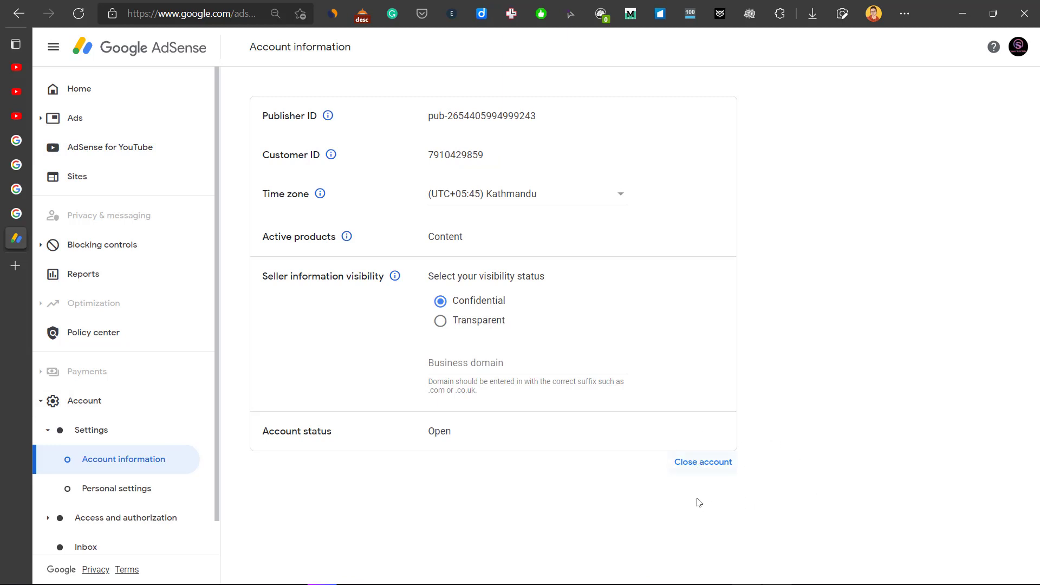
pyautogui.click(707, 466)
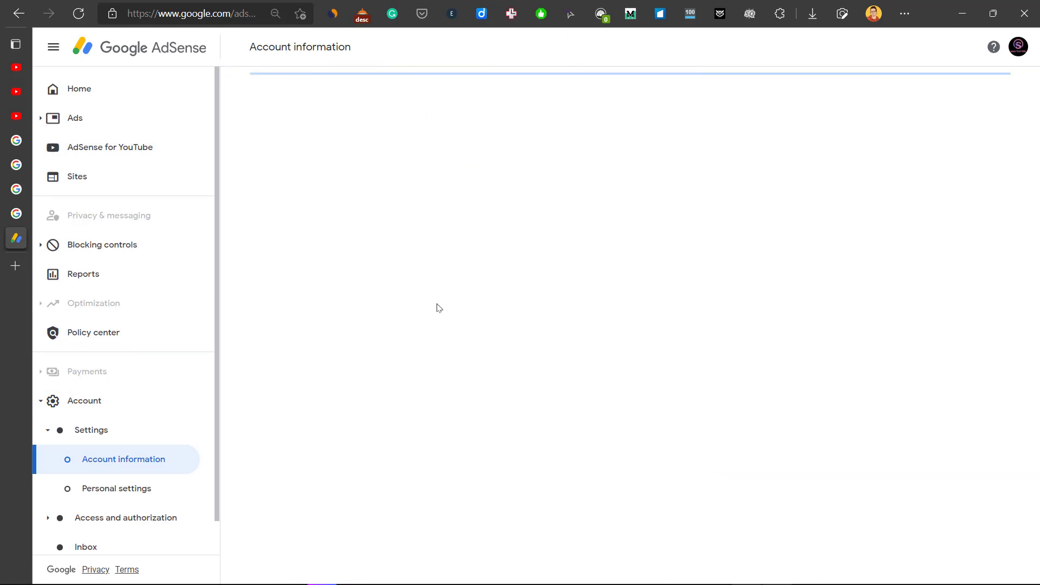
pyautogui.scroll(-2, 520, 298)
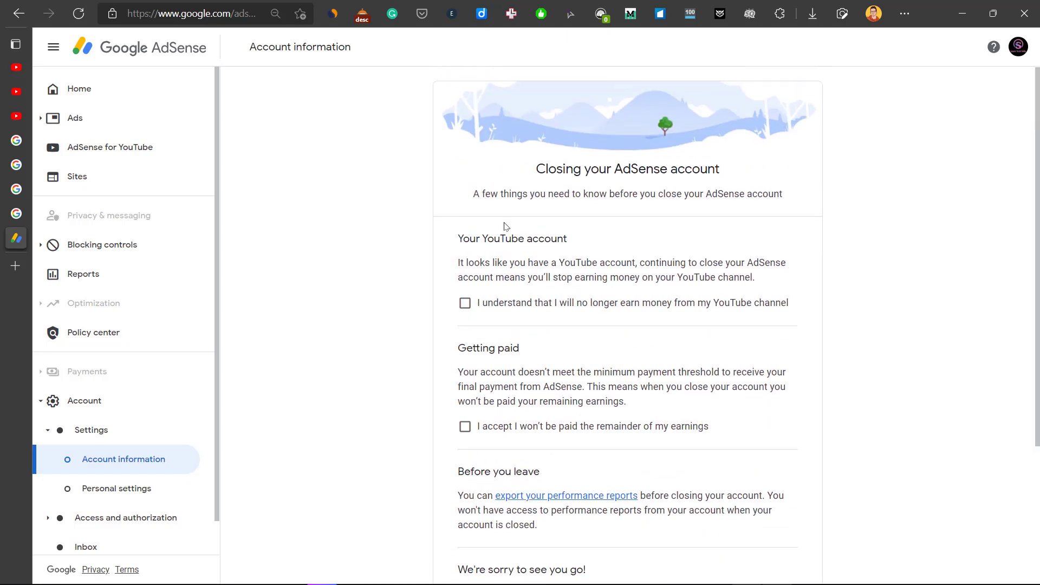
# Acknowledge both earnings warnings and accept the Terms, then close AdSense with reason 'Website has closed down'
pyautogui.click(464, 116)
pyautogui.click(465, 239)
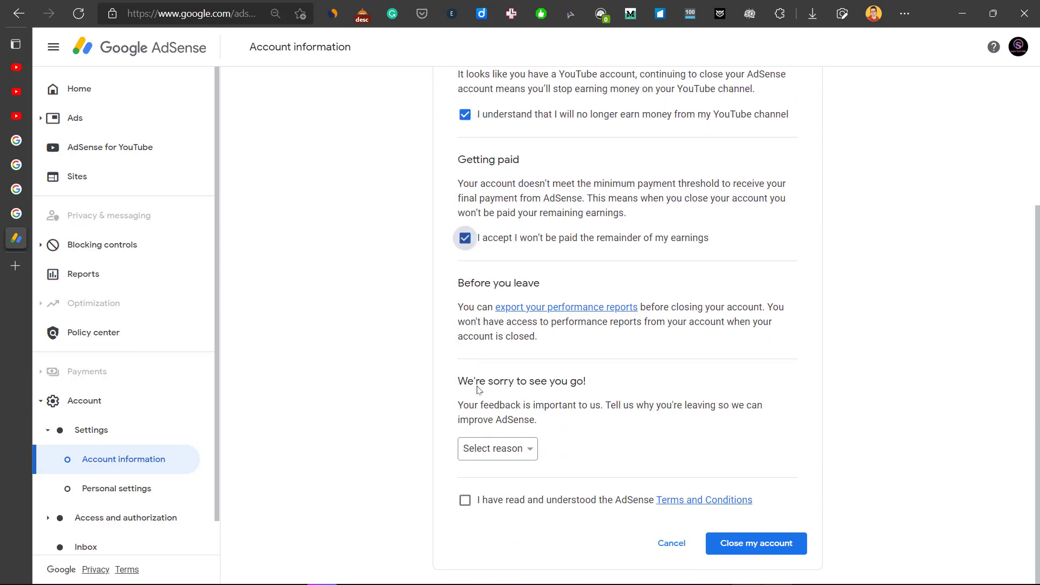
pyautogui.click(464, 500)
pyautogui.click(490, 450)
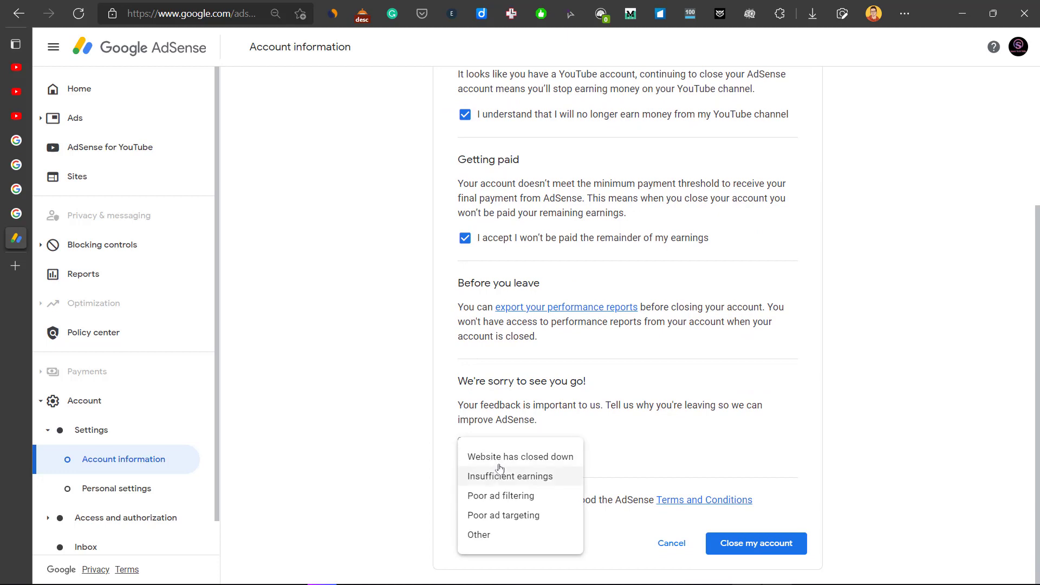
pyautogui.click(508, 458)
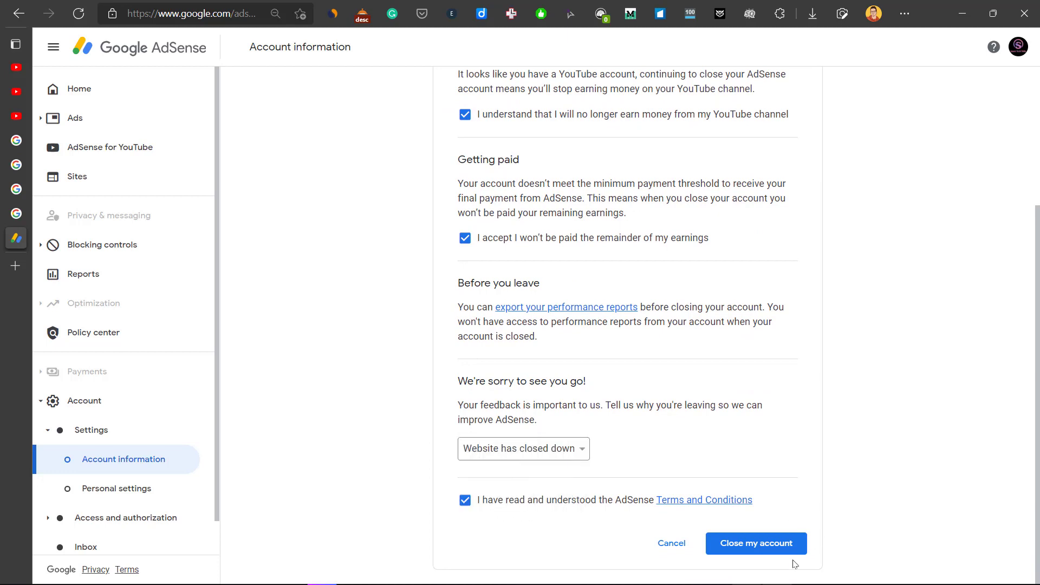
pyautogui.click(749, 546)
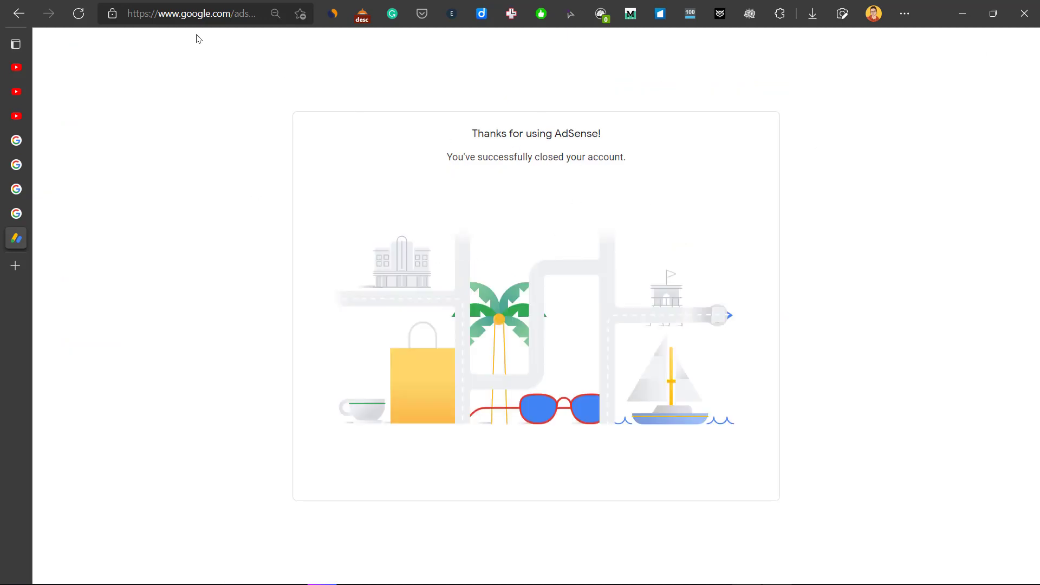
# Search Google for 'google ads' and open the Google Ads homepage from the results
pyautogui.doubleClick(184, 13)
pyautogui.hotkey('ctrl', 'a')
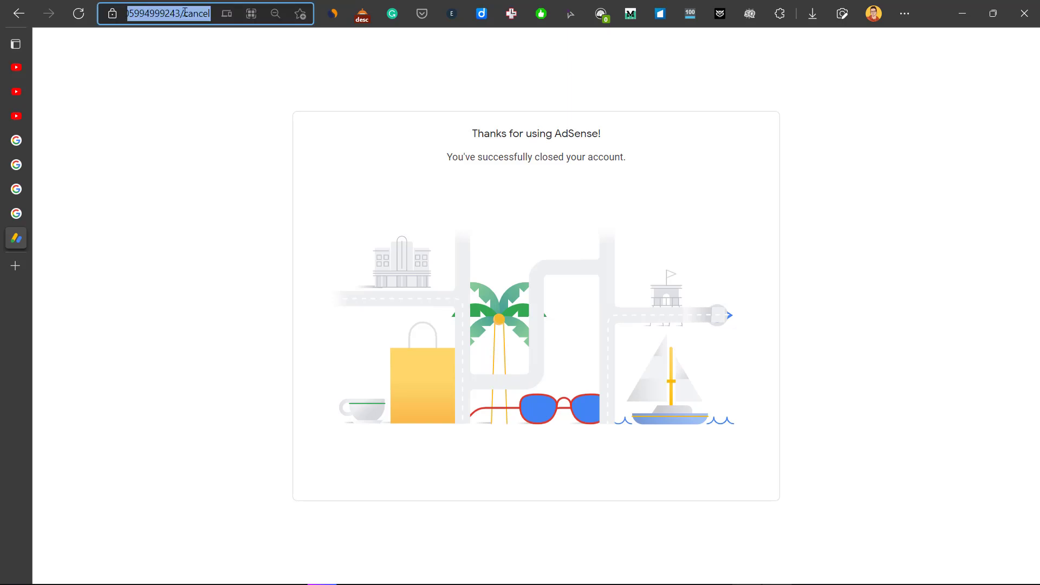
pyautogui.write('google ads')
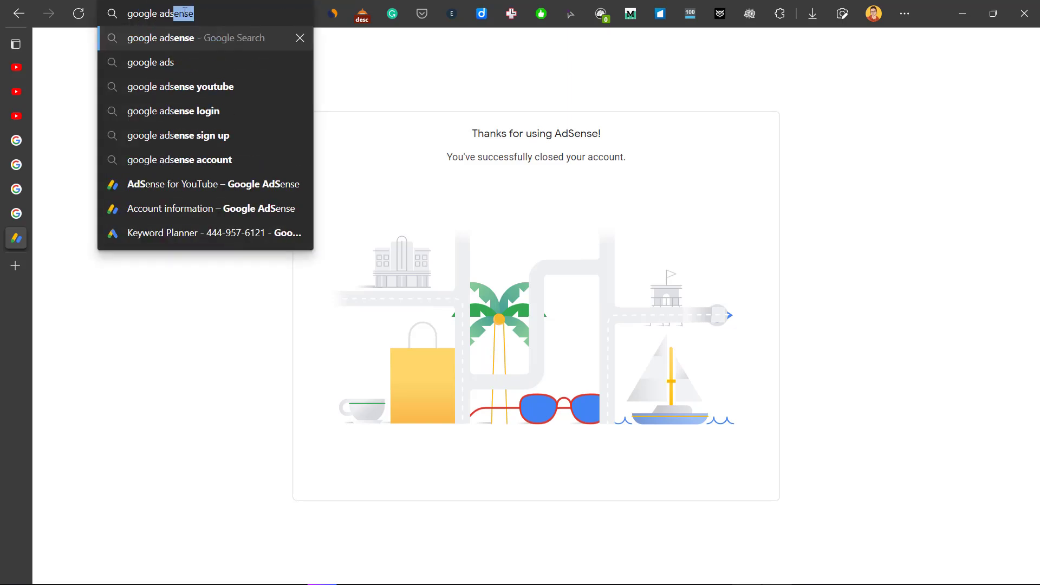
pyautogui.press('Return')
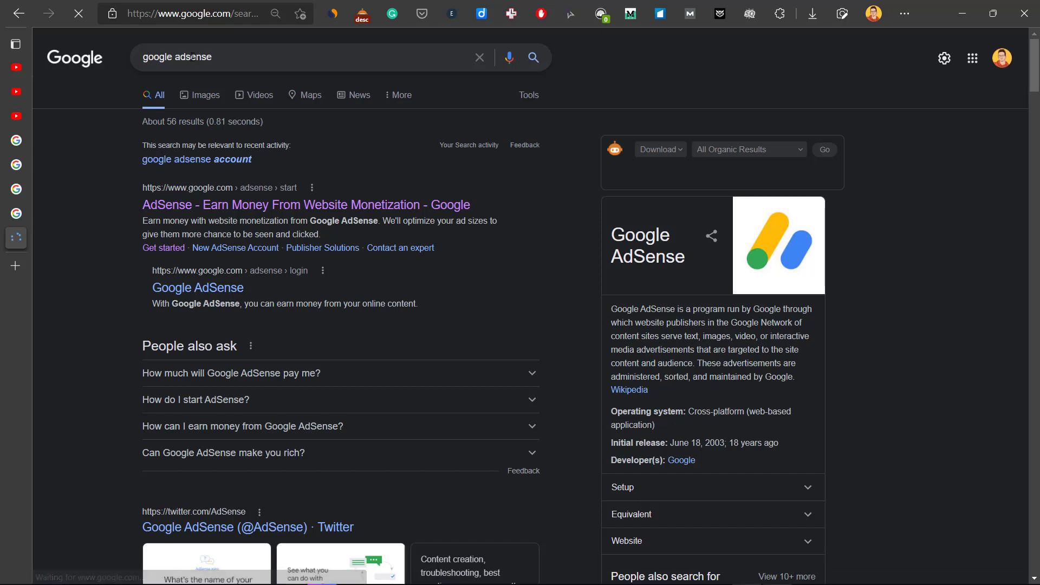
pyautogui.moveTo(212, 56); pyautogui.dragTo(190, 56)
pyautogui.press('BackSpace')
pyautogui.press('Return')
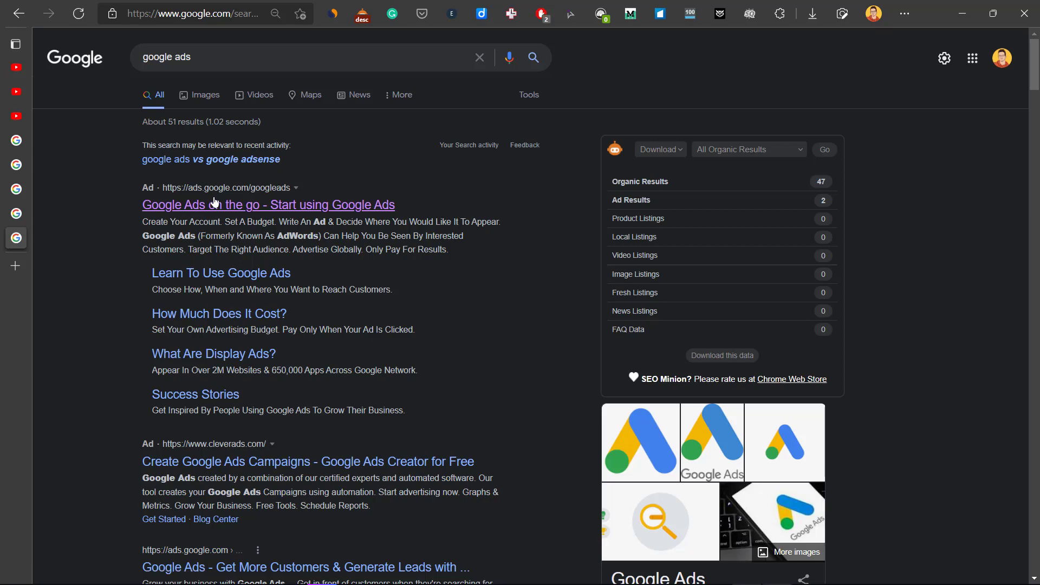
pyautogui.click(215, 204)
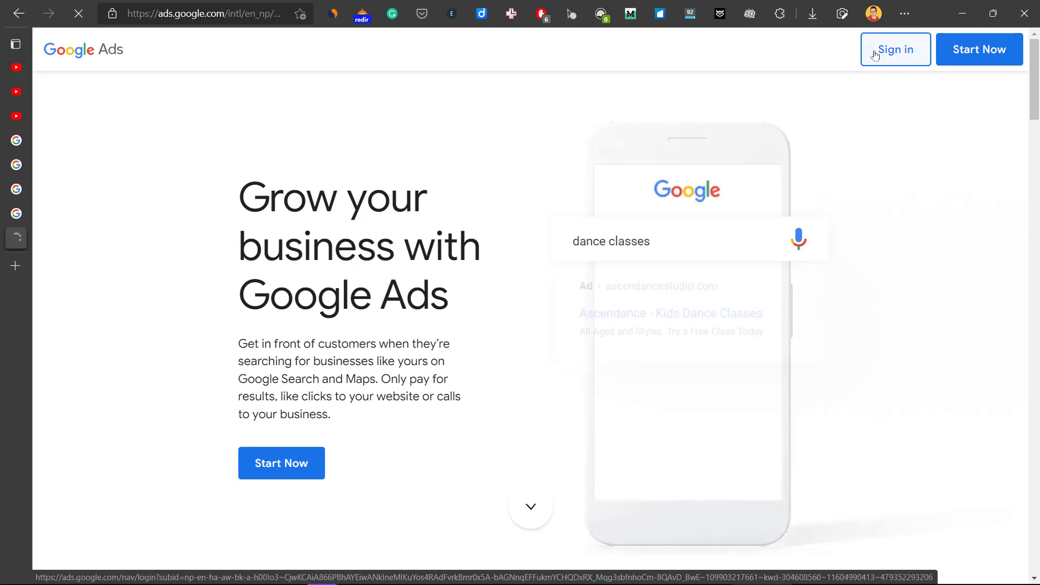
# Sign in to Google Ads and open Preferences from Tools and settings
pyautogui.click(874, 54)
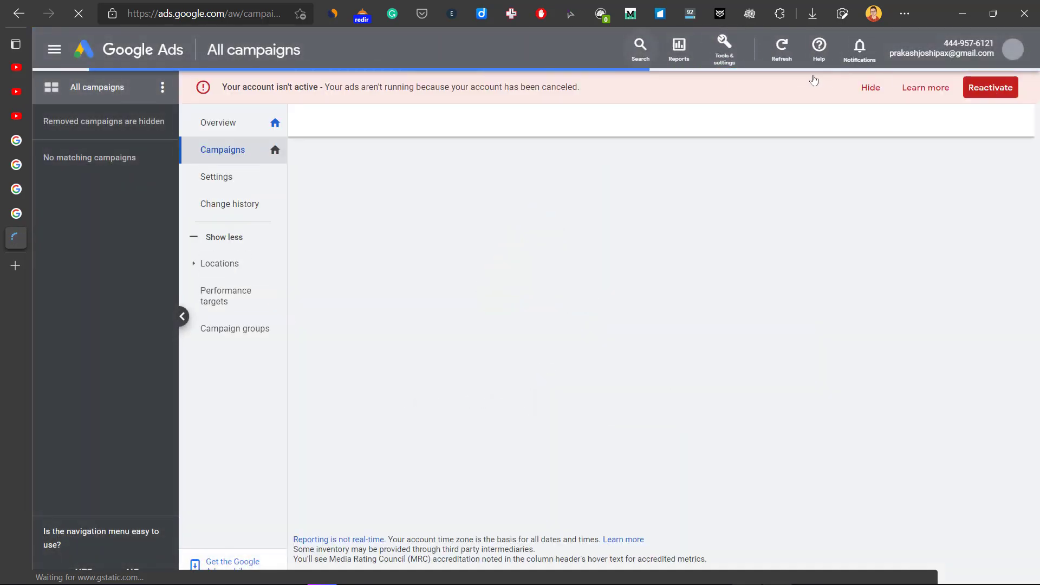
pyautogui.click(733, 57)
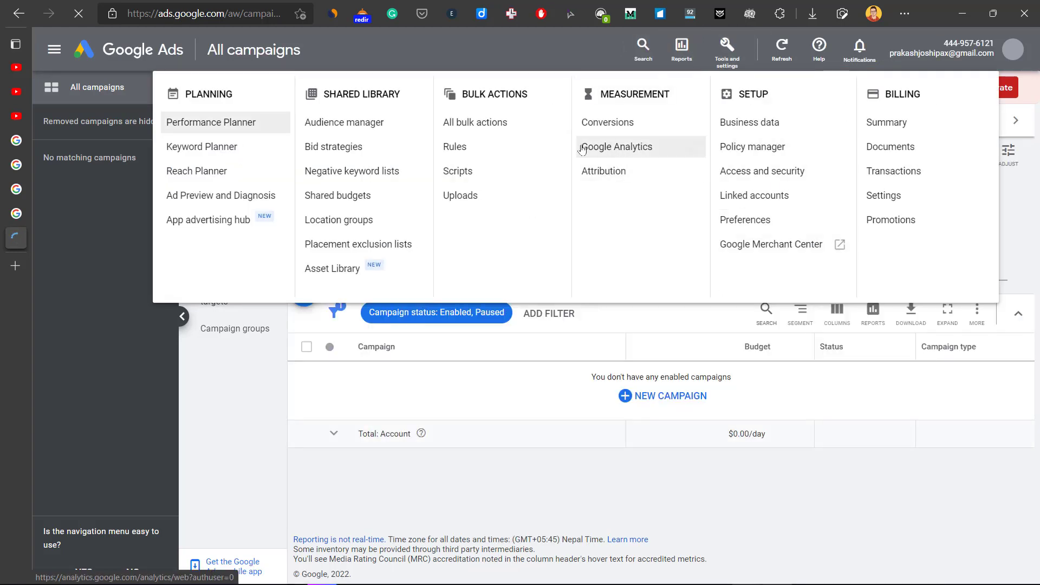
pyautogui.click(744, 227)
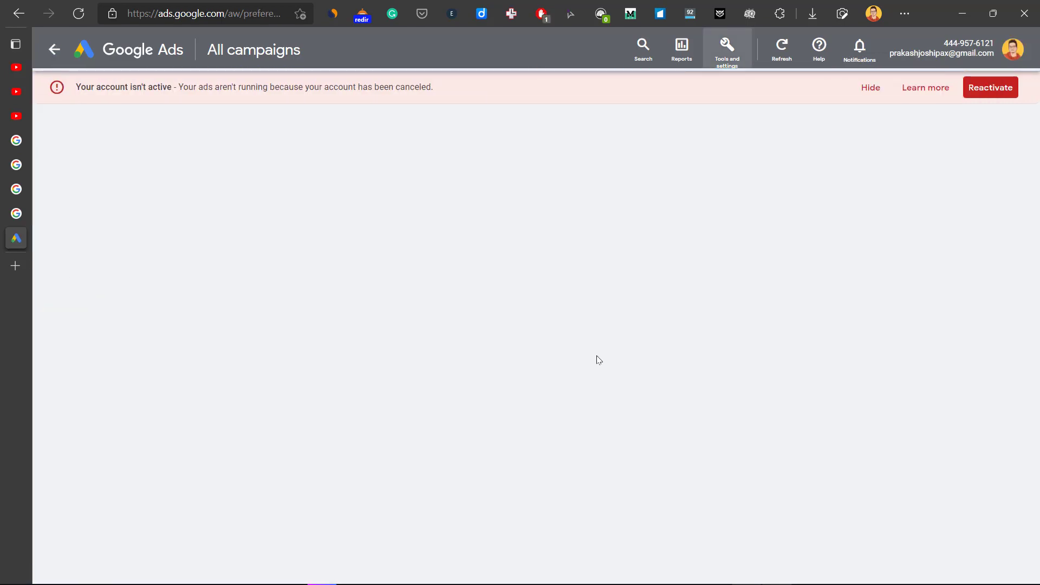
# Expand the Account status row to confirm it reads cancelled, then close the Google Ads tab
pyautogui.scroll(-2, 316, 379)
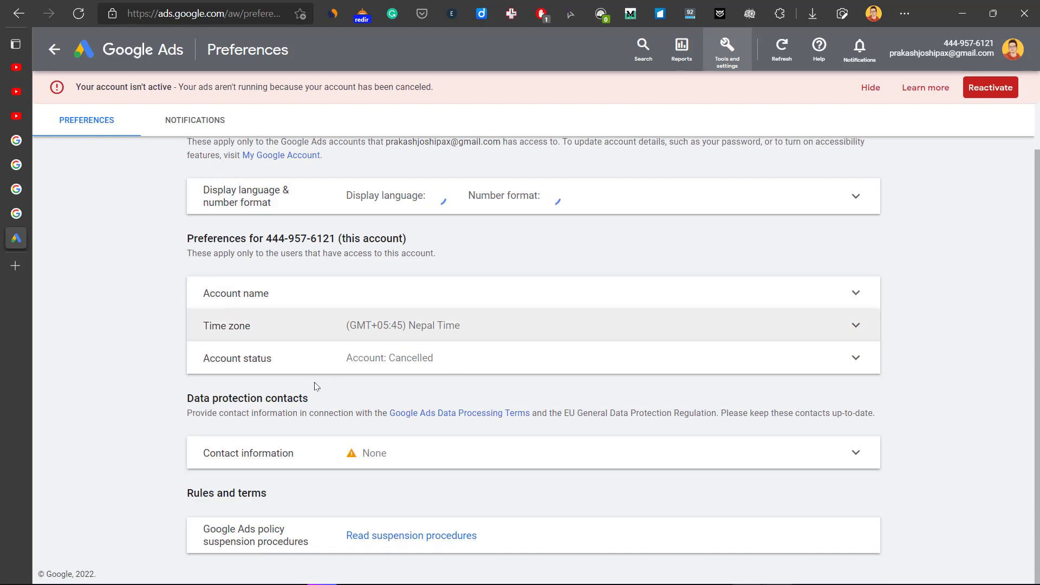
pyautogui.click(368, 363)
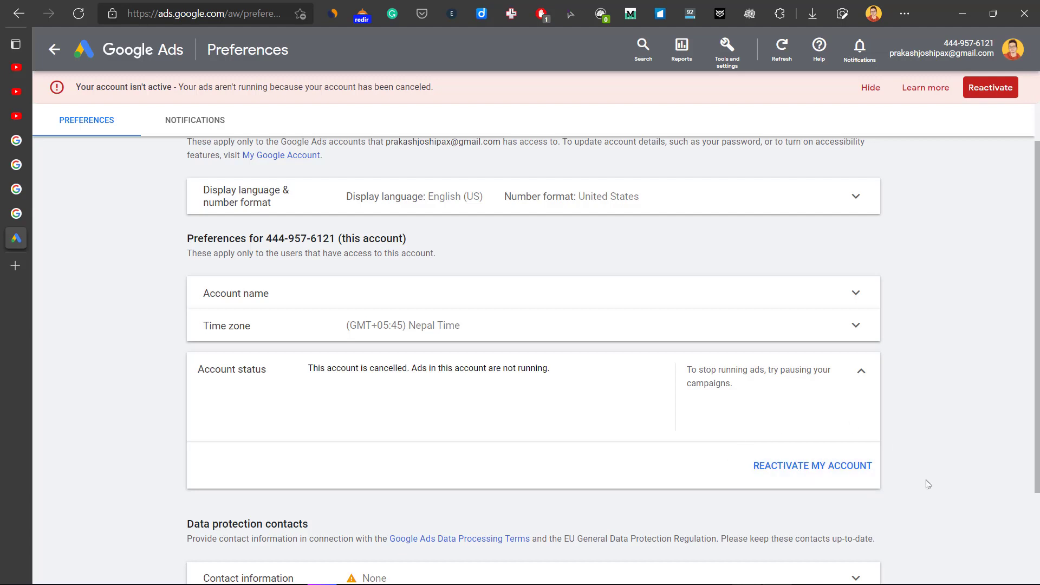
pyautogui.click(823, 464)
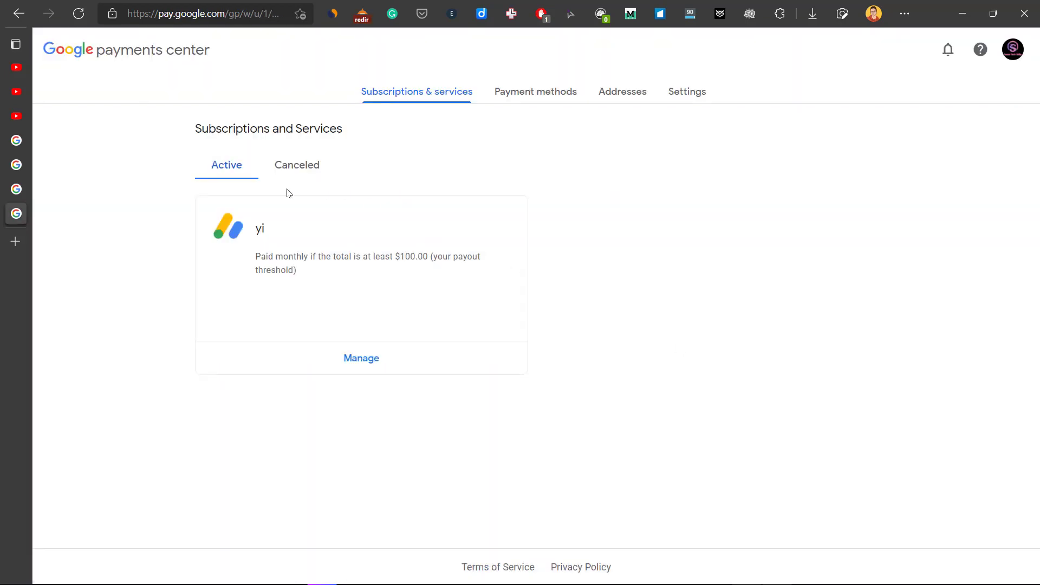
# In a new tab, search 'my google account' to reach the Google Account page at myaccount.google.com
pyautogui.click(130, 244)
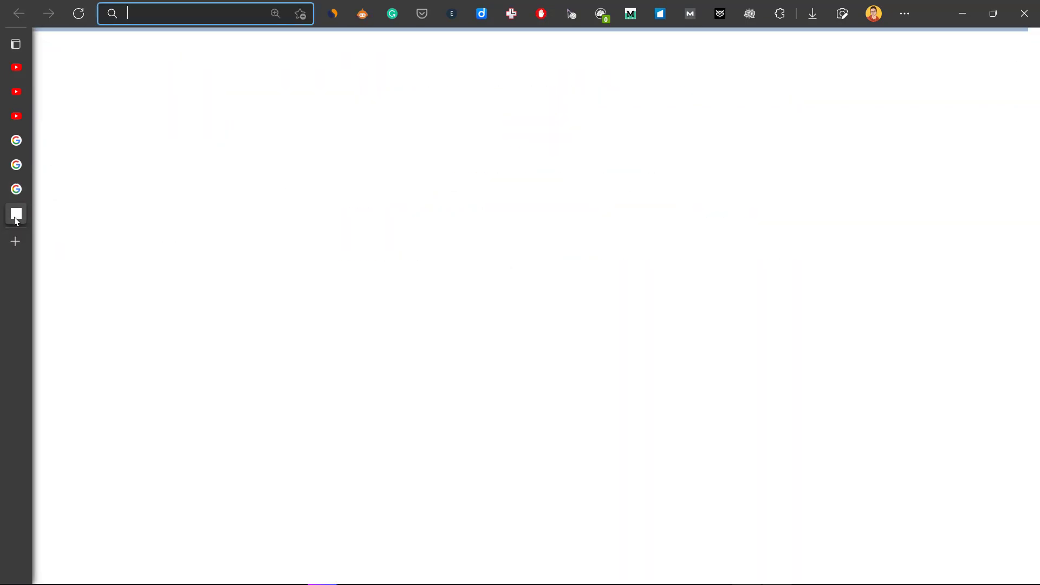
pyautogui.write('google a')
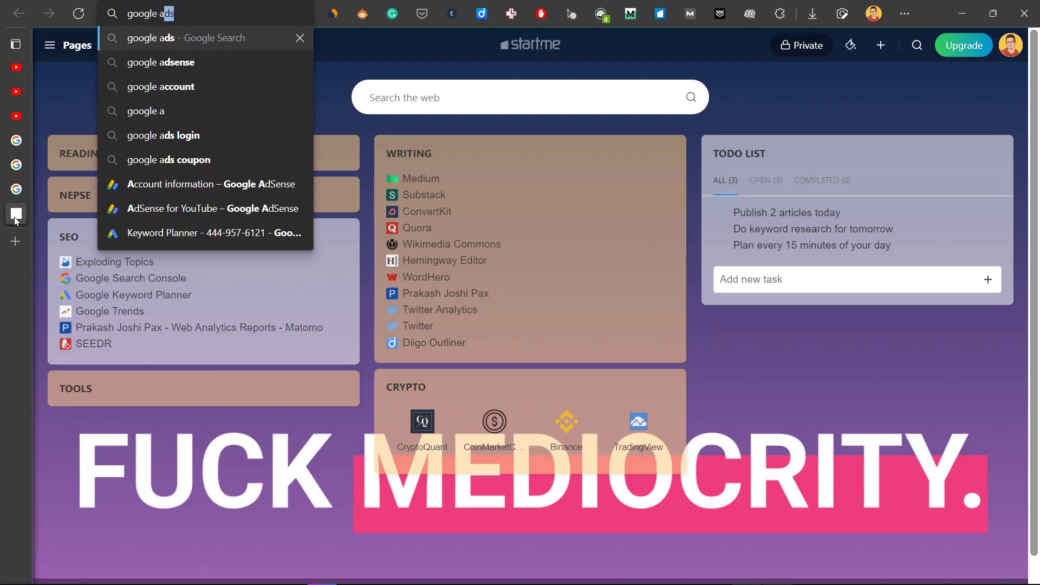
pyautogui.press('BackSpace')
pyautogui.press('BackSpace')
pyautogui.press('Escape')
pyautogui.write('my a')
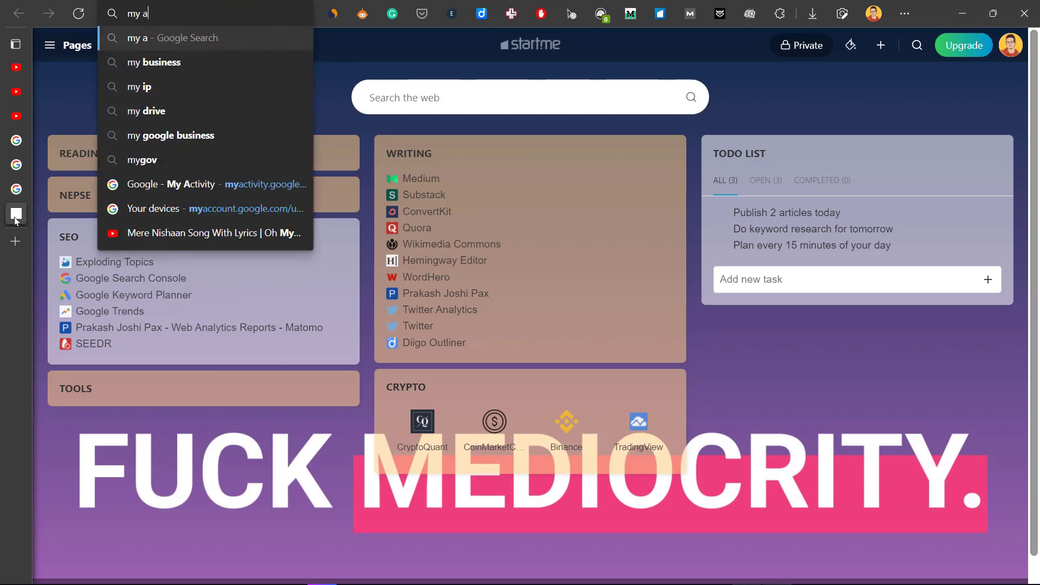
pyautogui.press('BackSpace')
pyautogui.press('BackSpace')
pyautogui.write('google account')
pyautogui.press('Return')
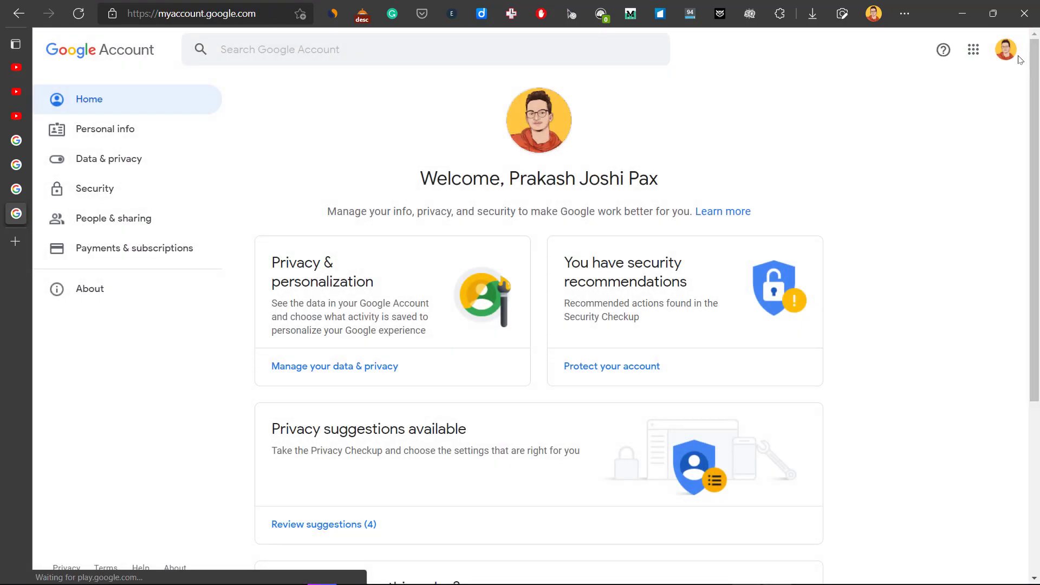
# Switch to the channel's Google account and open Manage payment methods under Payments & subscriptions
pyautogui.click(1005, 49)
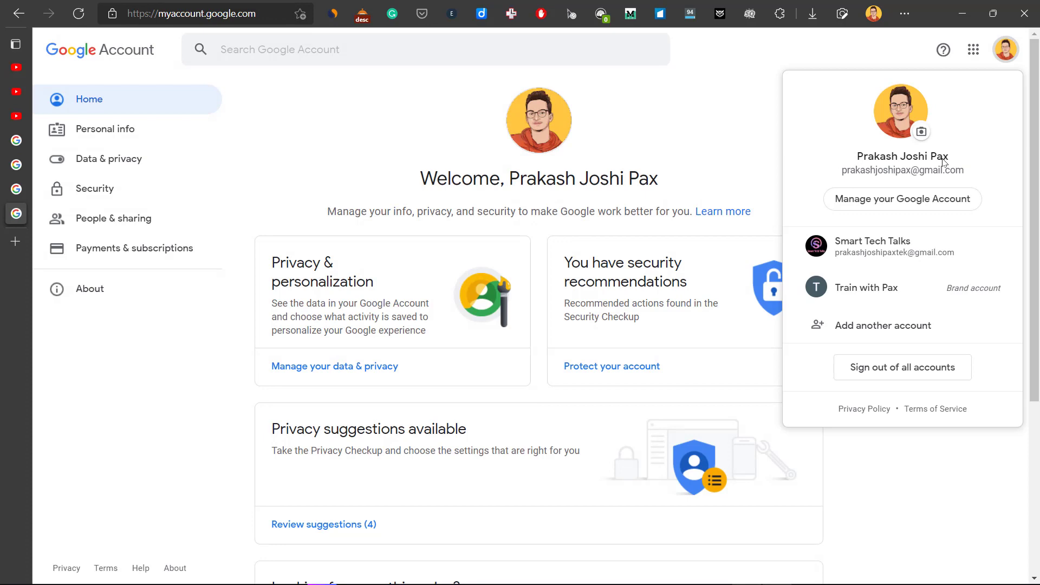
pyautogui.click(906, 263)
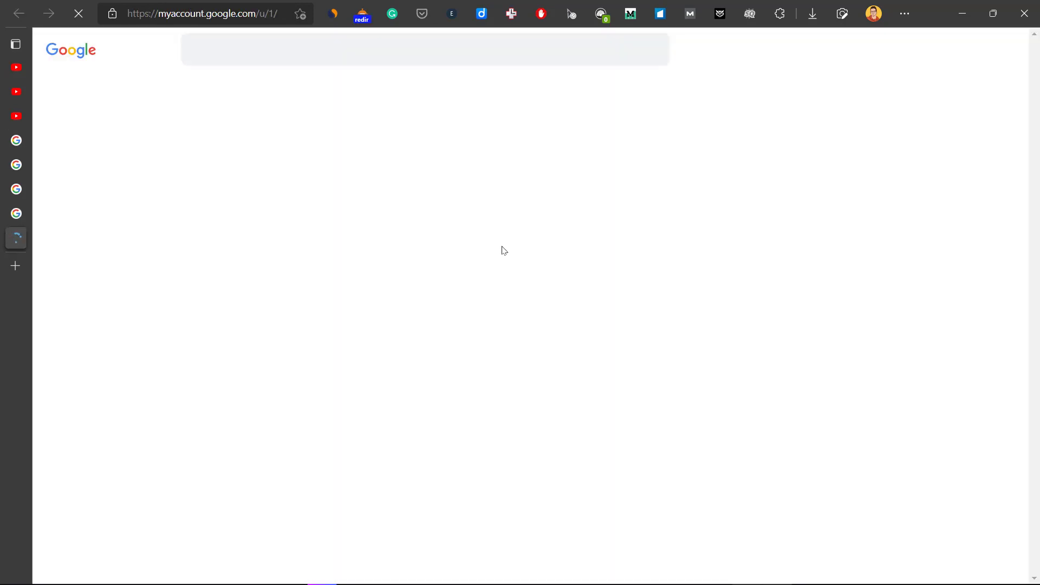
pyautogui.click(168, 247)
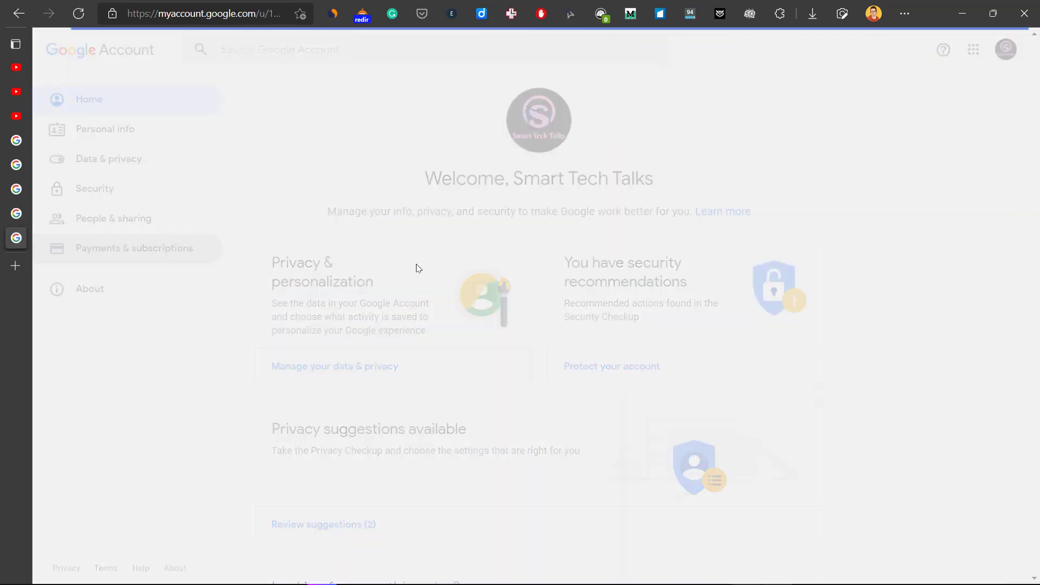
pyautogui.click(336, 277)
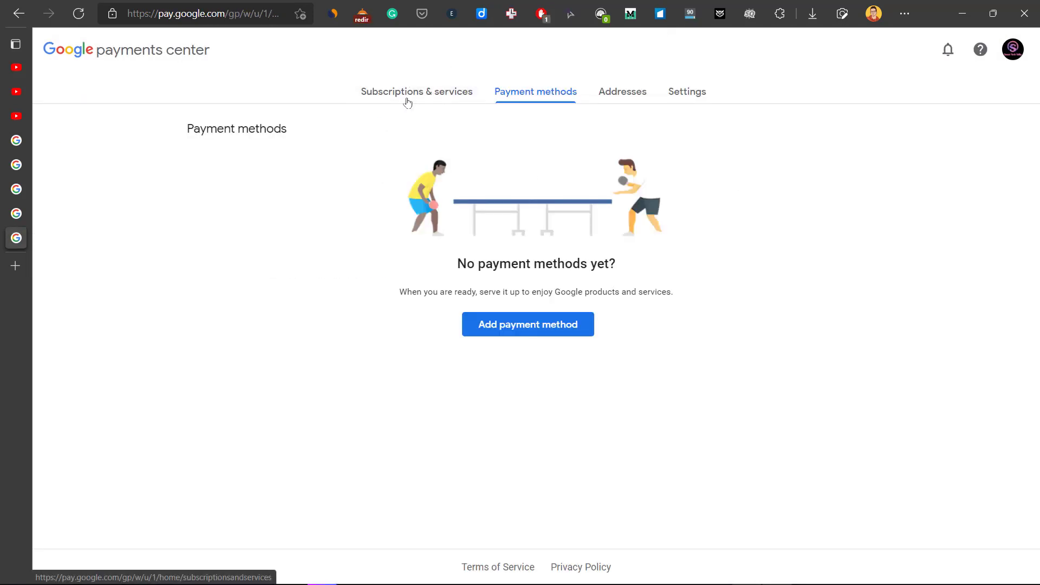
# Check Subscriptions & services for no active subscriptions and the canceled 'yi' service, then go to Settings
pyautogui.click(424, 94)
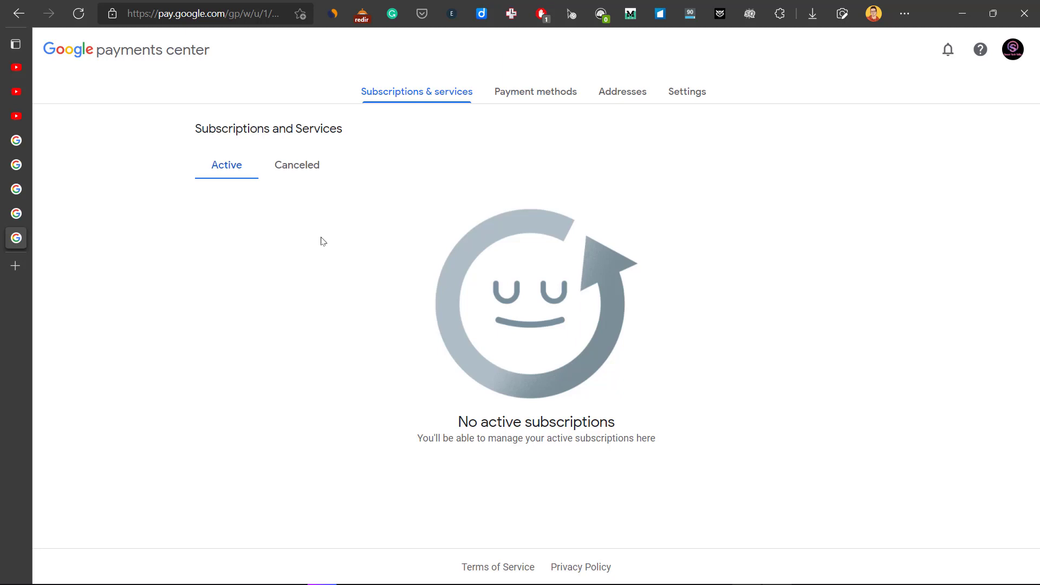
pyautogui.click(288, 171)
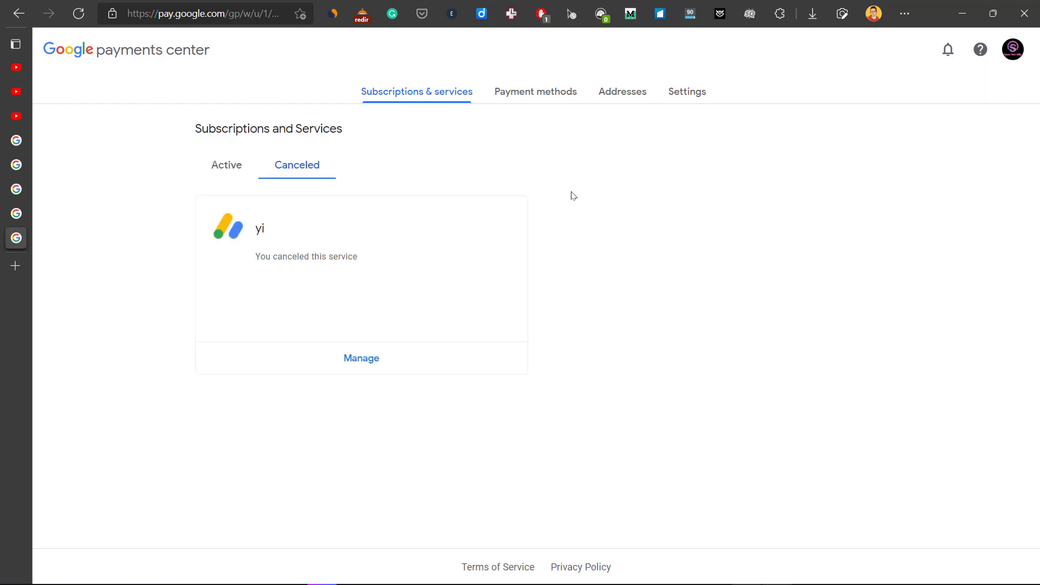
pyautogui.click(677, 96)
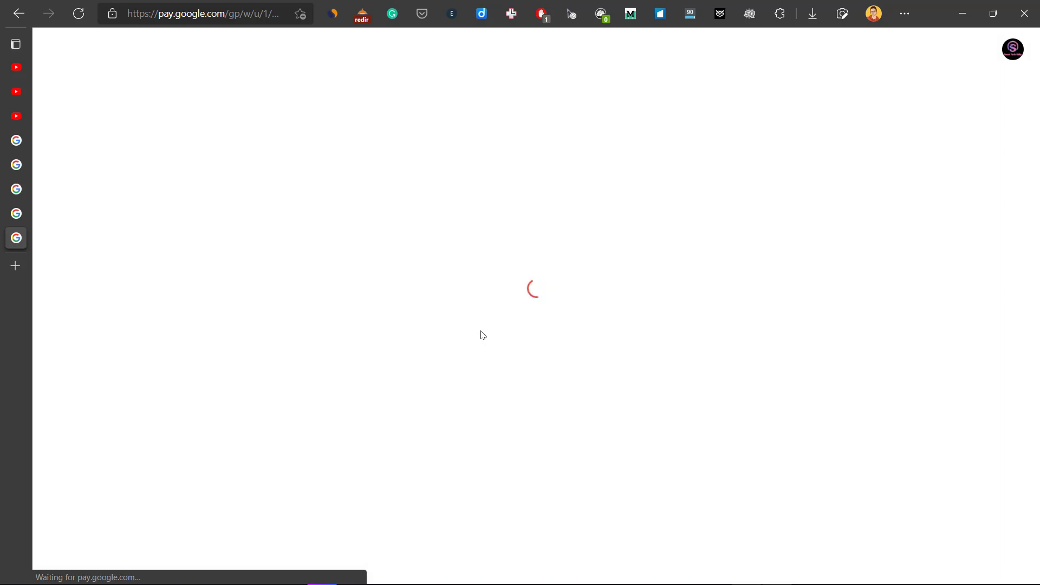
# Choose Close payments profile under Payments profile status and verify identity with the account password
pyautogui.scroll(-10, 484, 330)
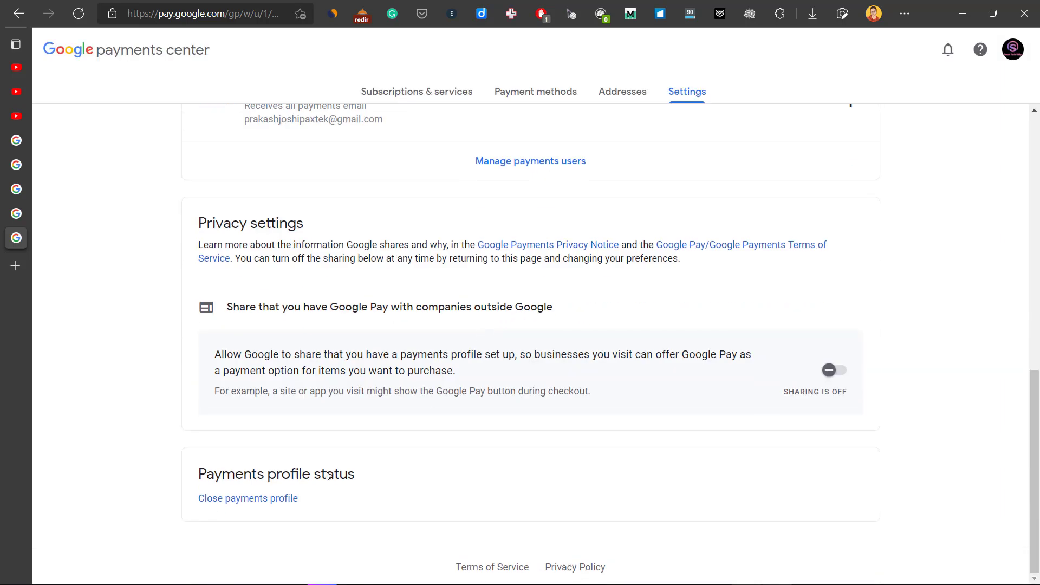
pyautogui.click(273, 501)
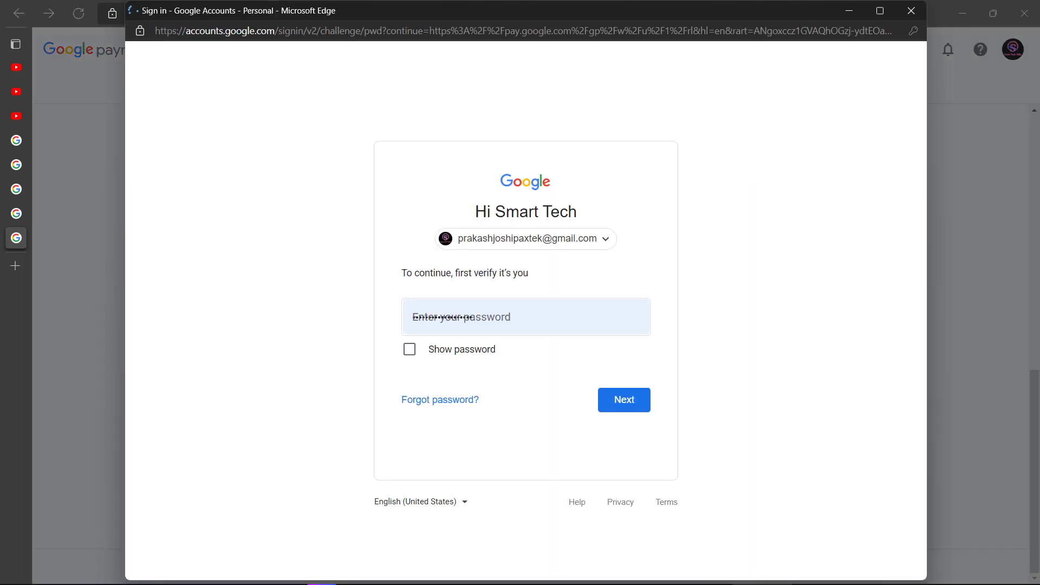
pyautogui.click(633, 388)
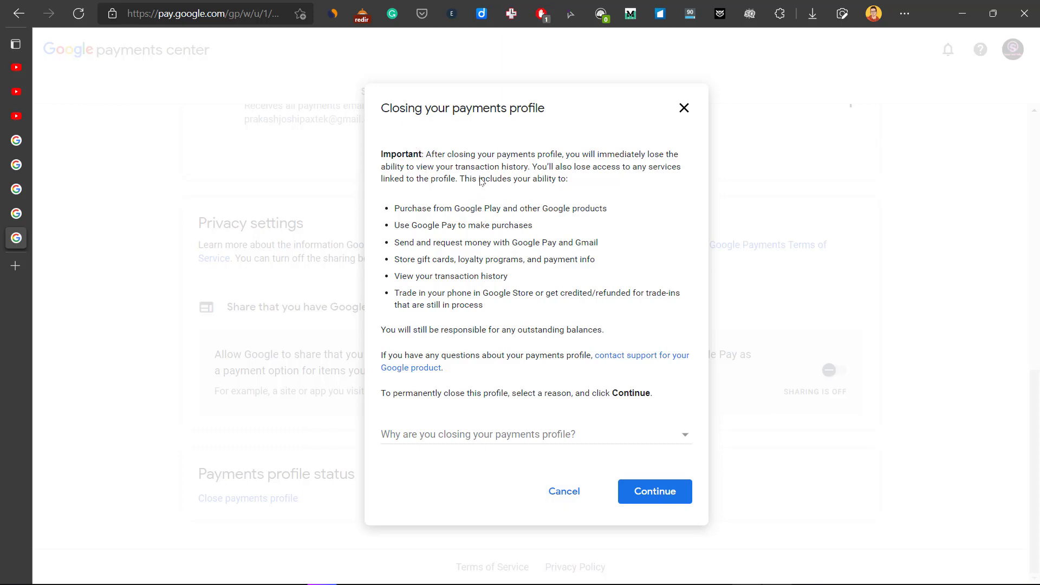
# Close the payments profile, giving 'I just found out I have this profile and don't want it' as reason
pyautogui.click(484, 436)
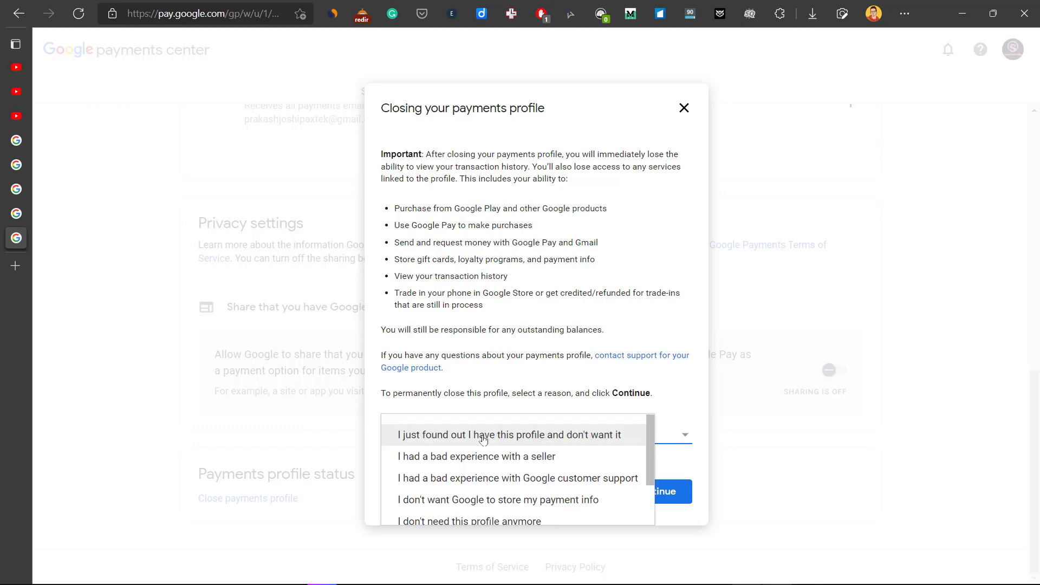
pyautogui.click(484, 437)
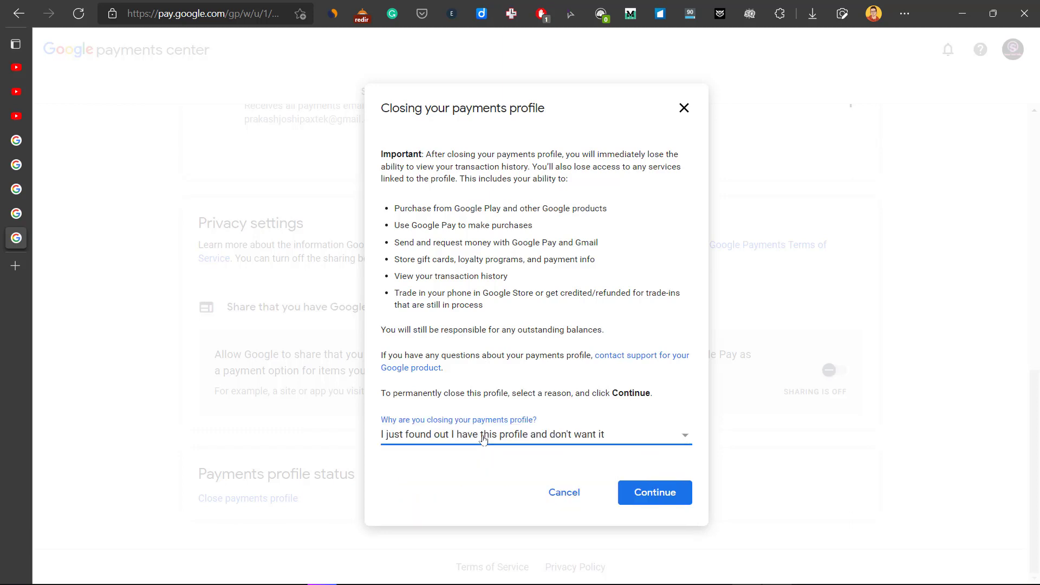
pyautogui.click(646, 501)
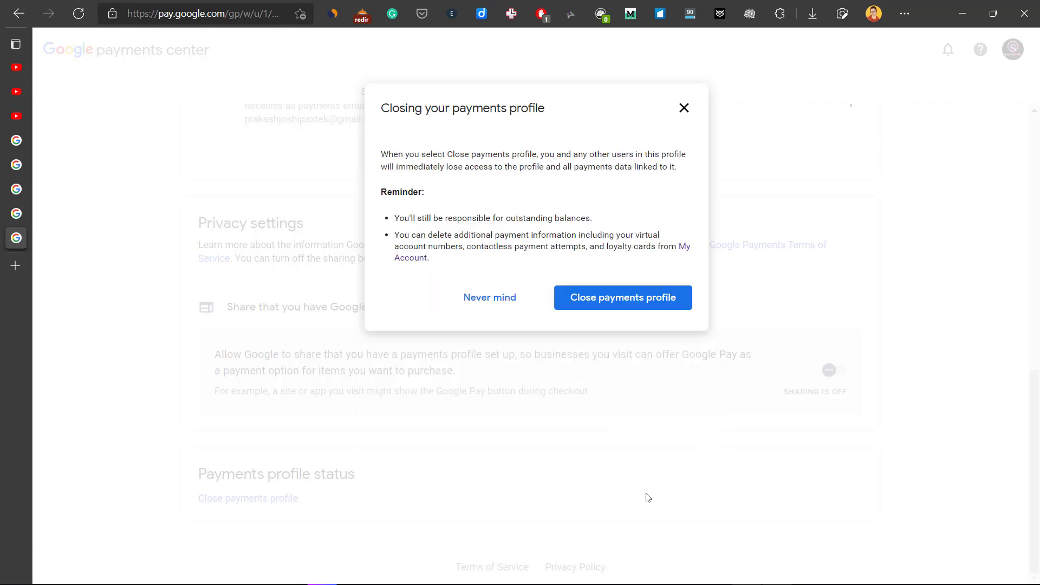
pyautogui.click(647, 309)
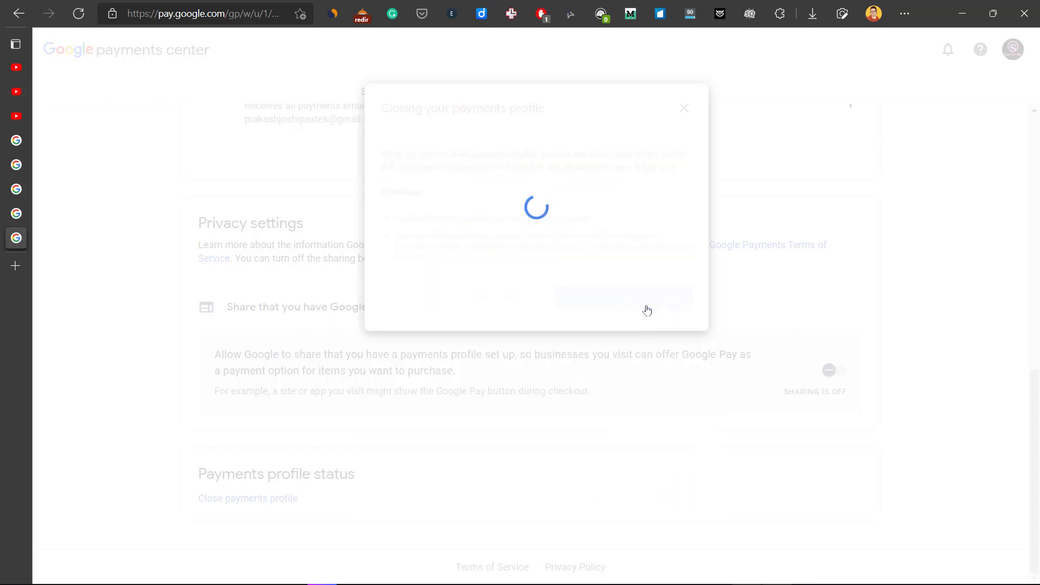